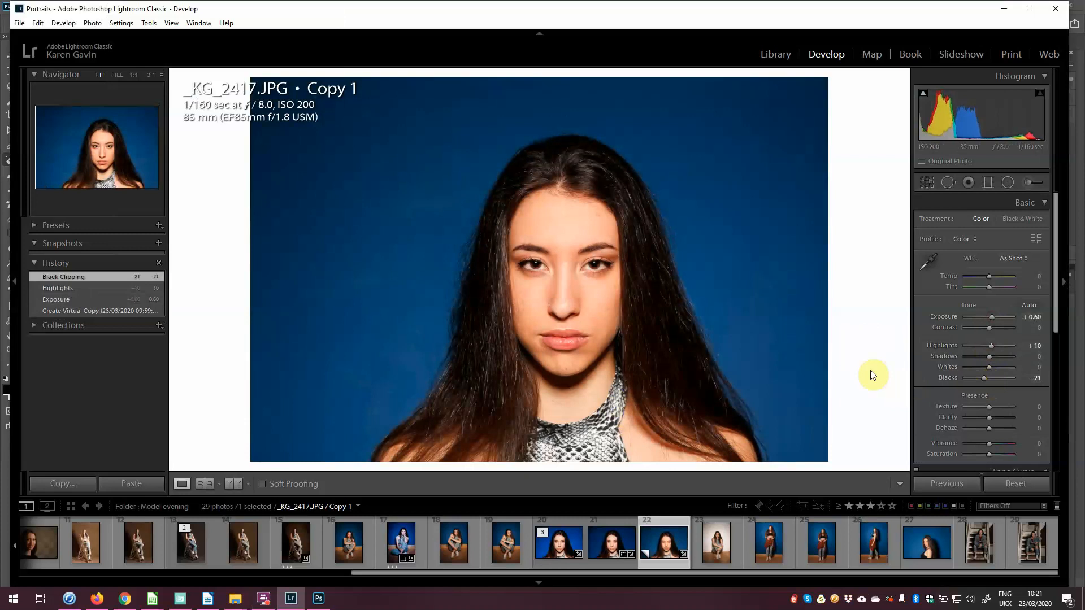
Step: Crop the portrait's virtual copy tighter around the face from the top-left corner
click(926, 182)
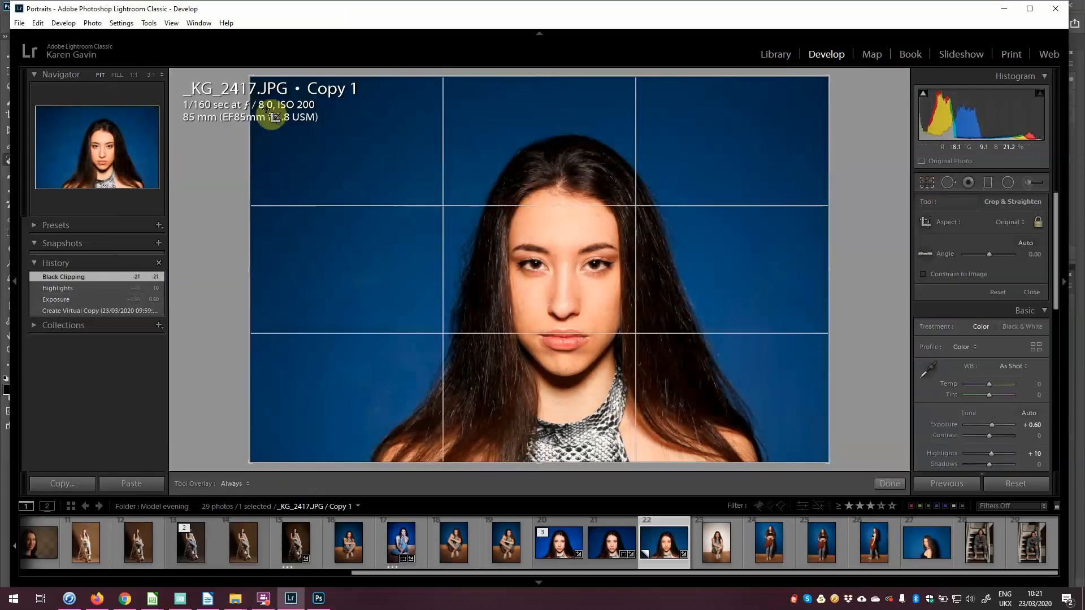
drag(251, 78, 267, 86)
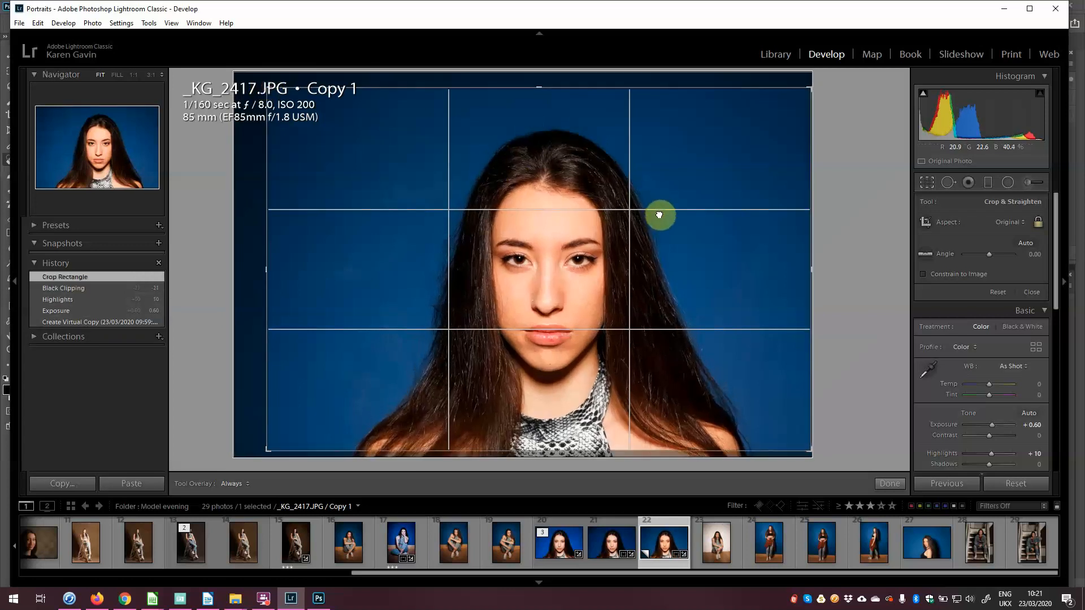
key(Return)
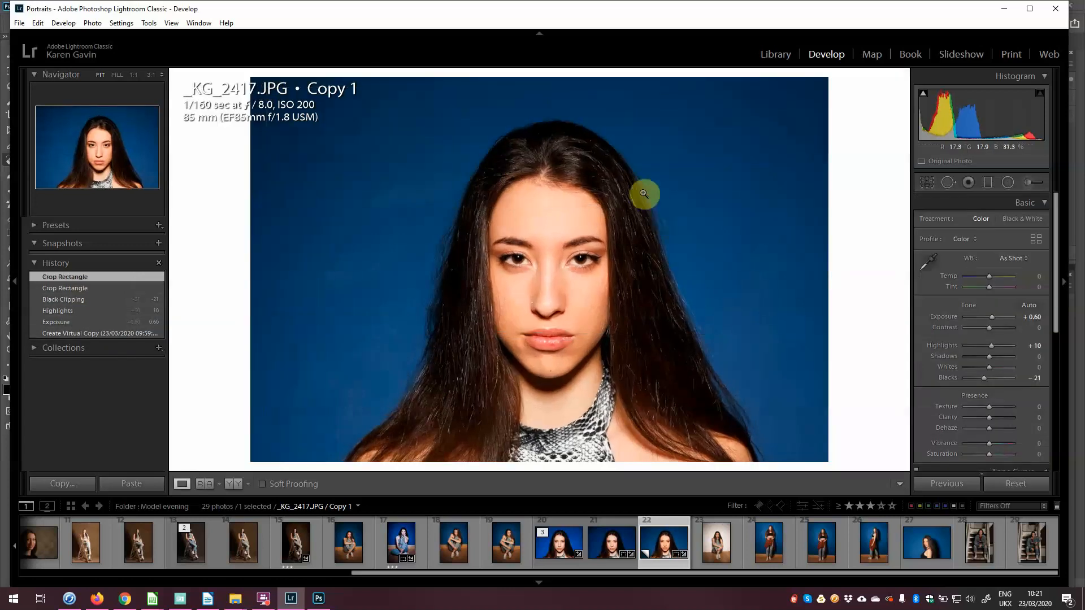
Step: Open the cropped portrait in Photoshop 2020 as a copy with Lightroom adjustments
right_click(635, 304)
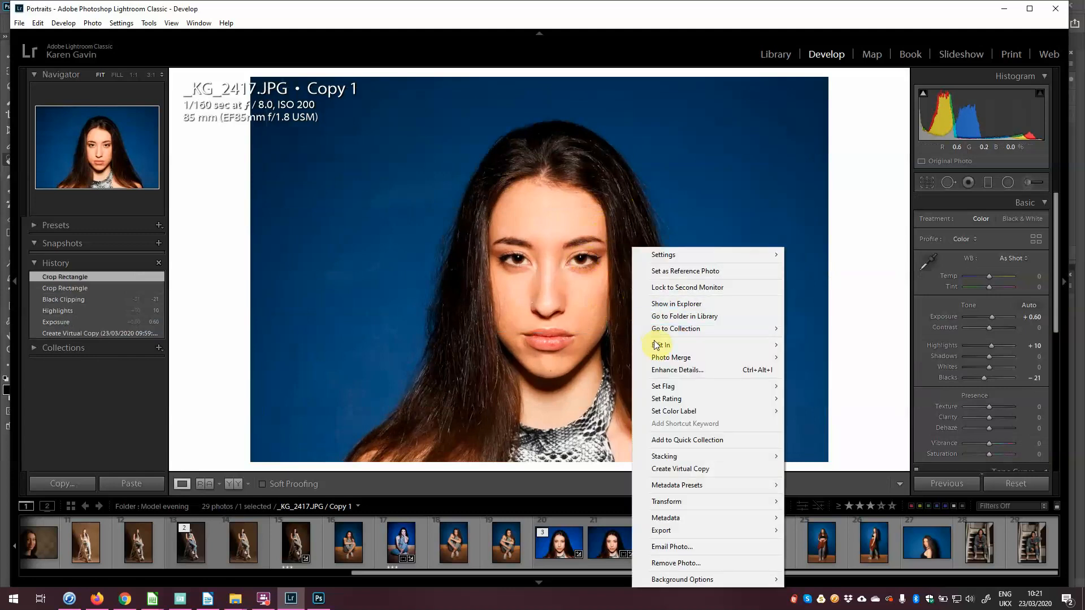
mouse_move(657, 346)
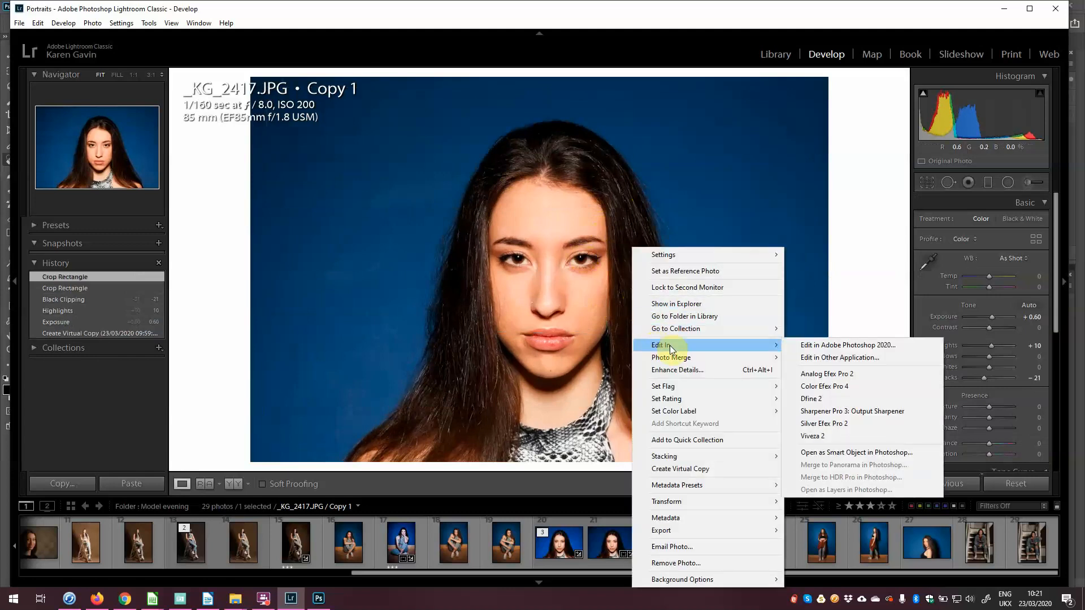
click(859, 349)
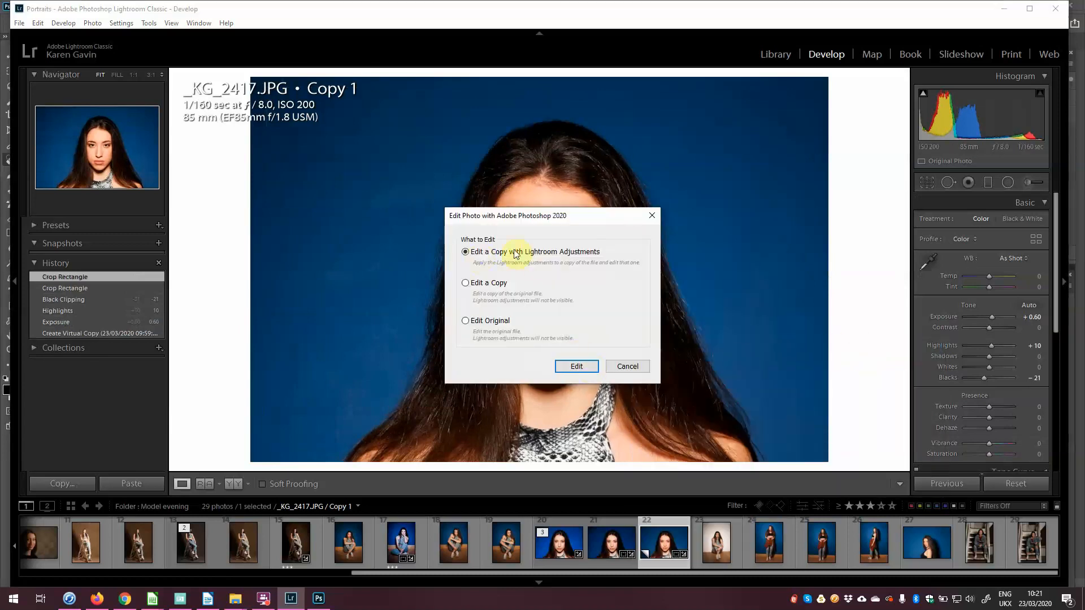
click(577, 366)
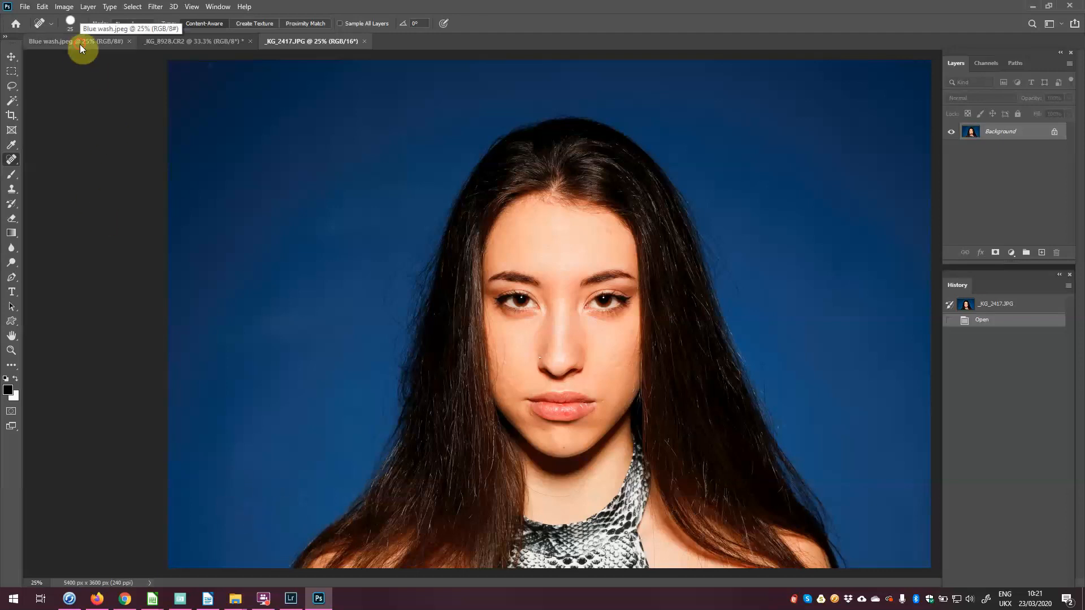
Step: Float Blue wash.jpeg into its own window at the left of the workspace, with the Move tool active
drag(80, 44, 160, 109)
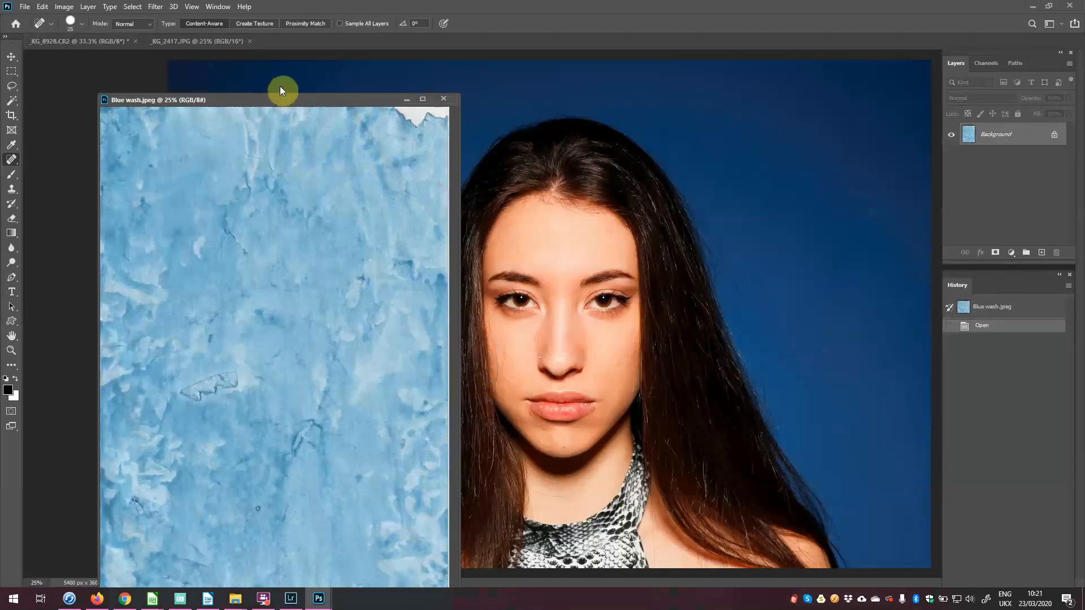
drag(281, 90, 260, 72)
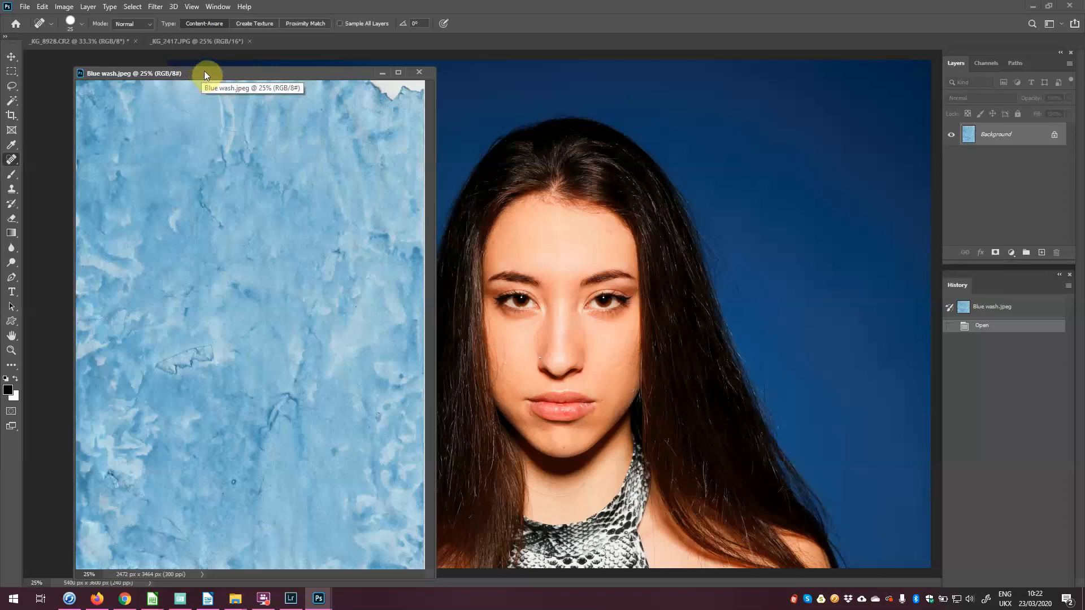
drag(204, 70, 169, 71)
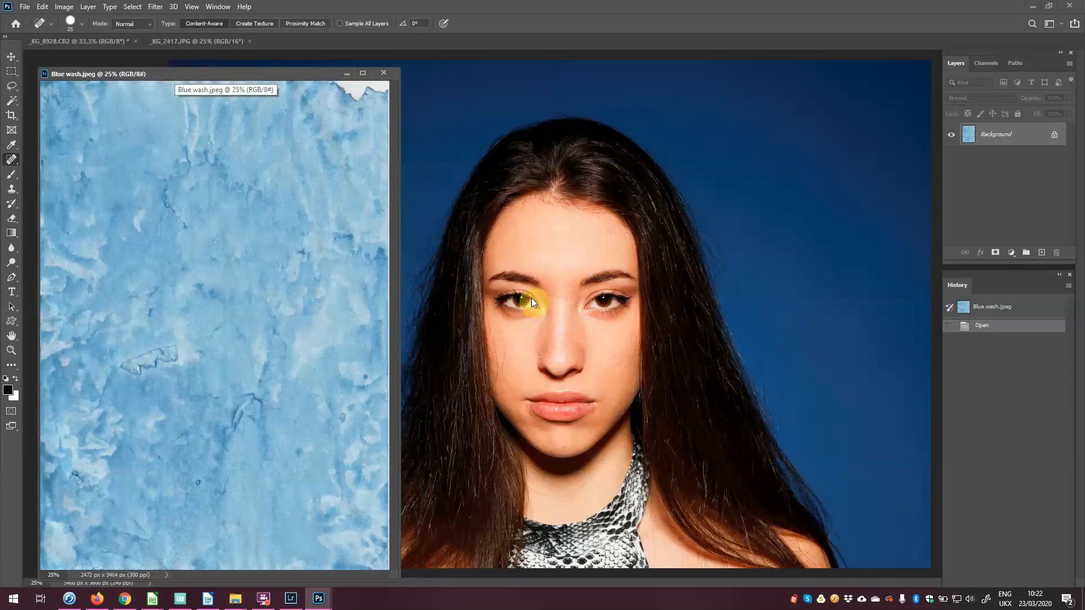
click(12, 58)
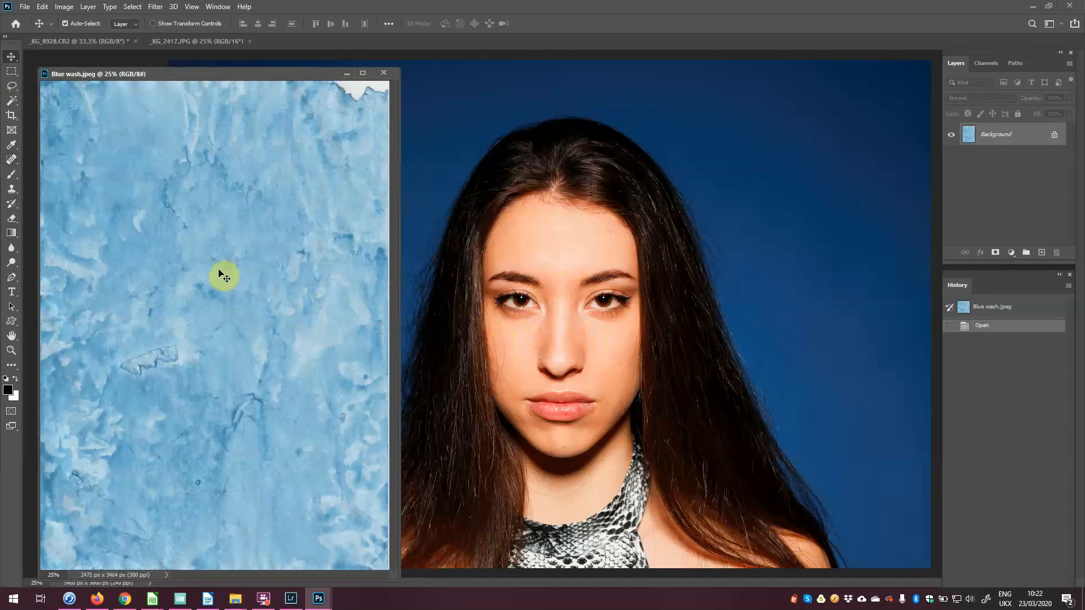
Step: Copy the Blue wash texture into the portrait as Layer 1 and centre it over the face
drag(220, 274, 453, 326)
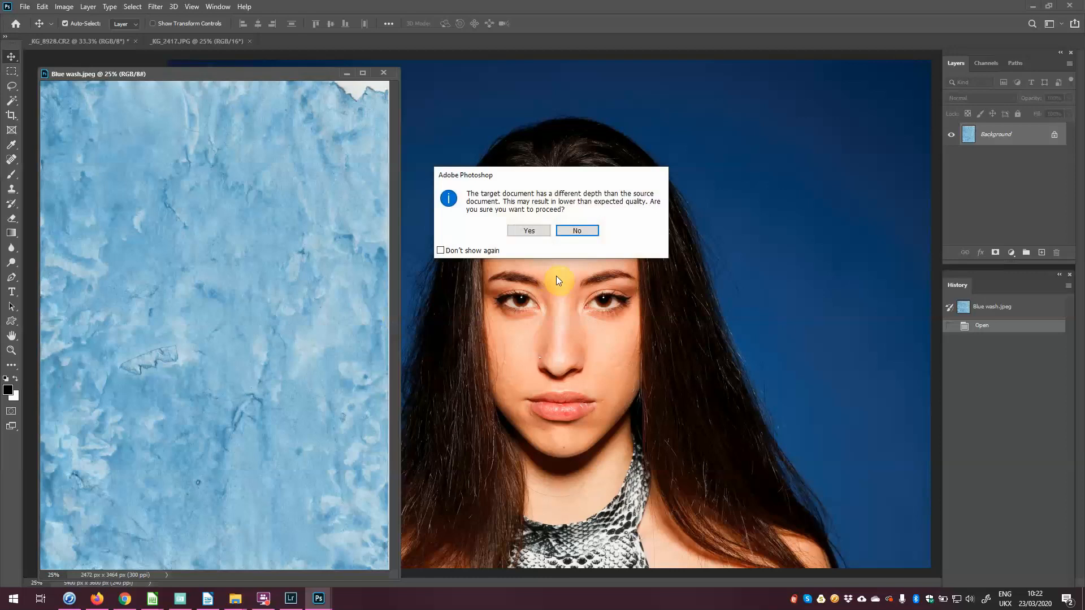
click(531, 230)
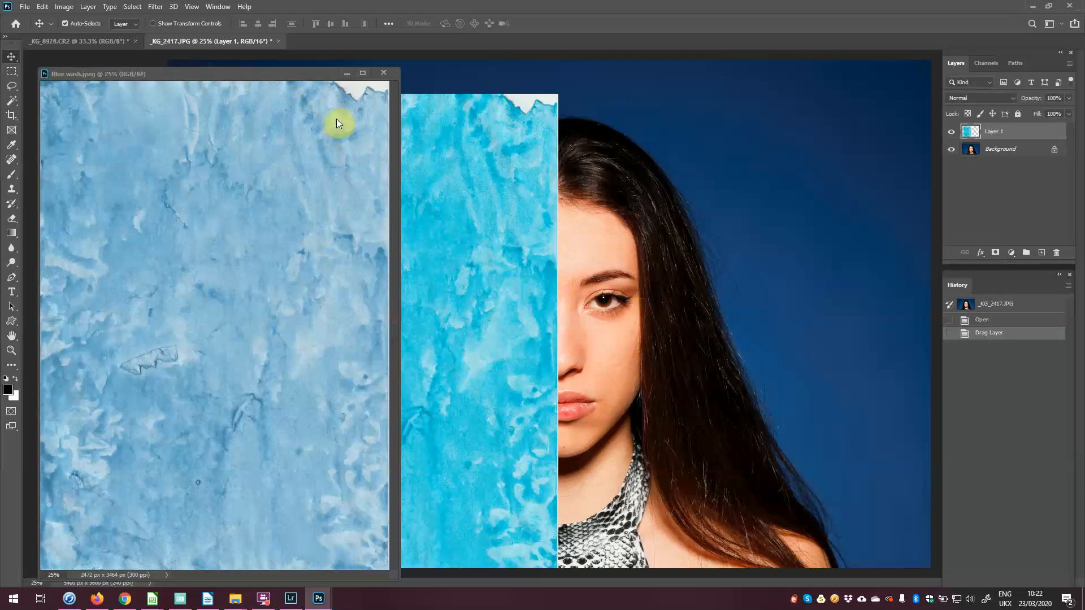
click(346, 73)
drag(427, 328, 581, 309)
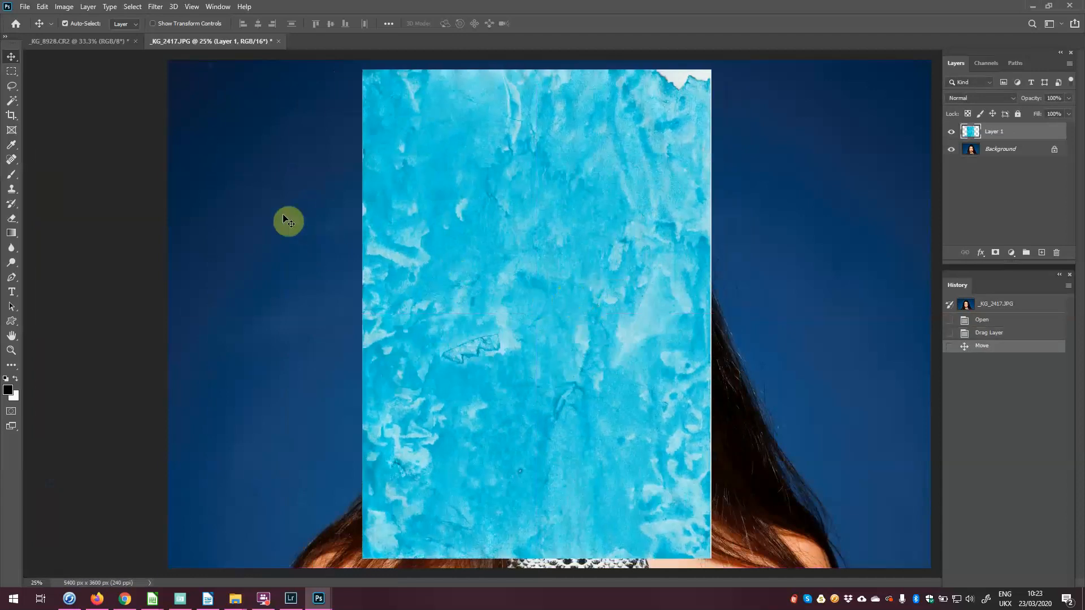
click(43, 6)
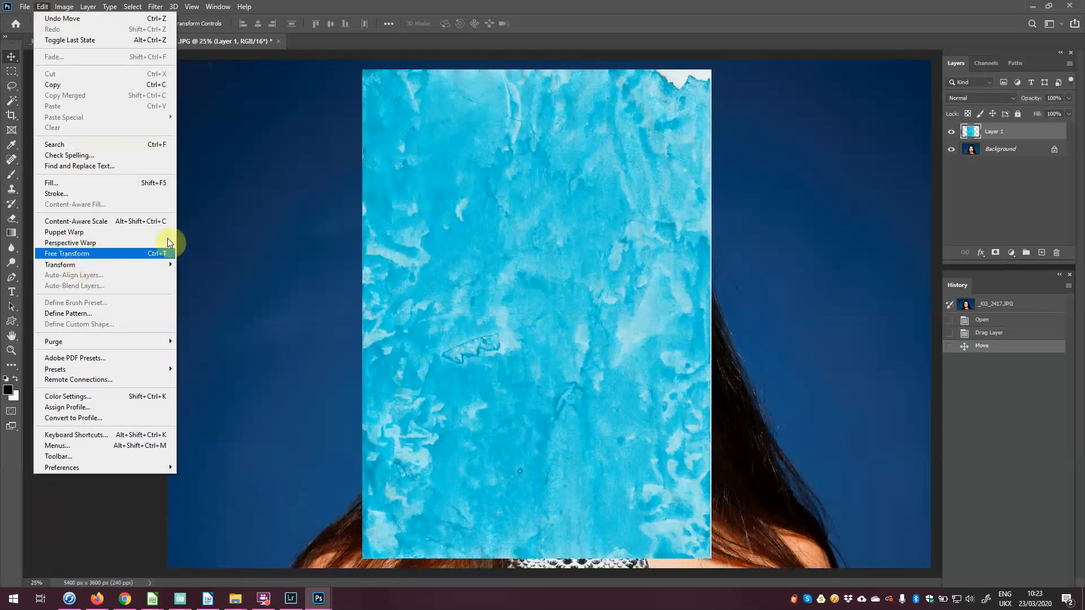
Step: Rotate the blue wash layer 90° clockwise to landscape with Free Transform
click(376, 58)
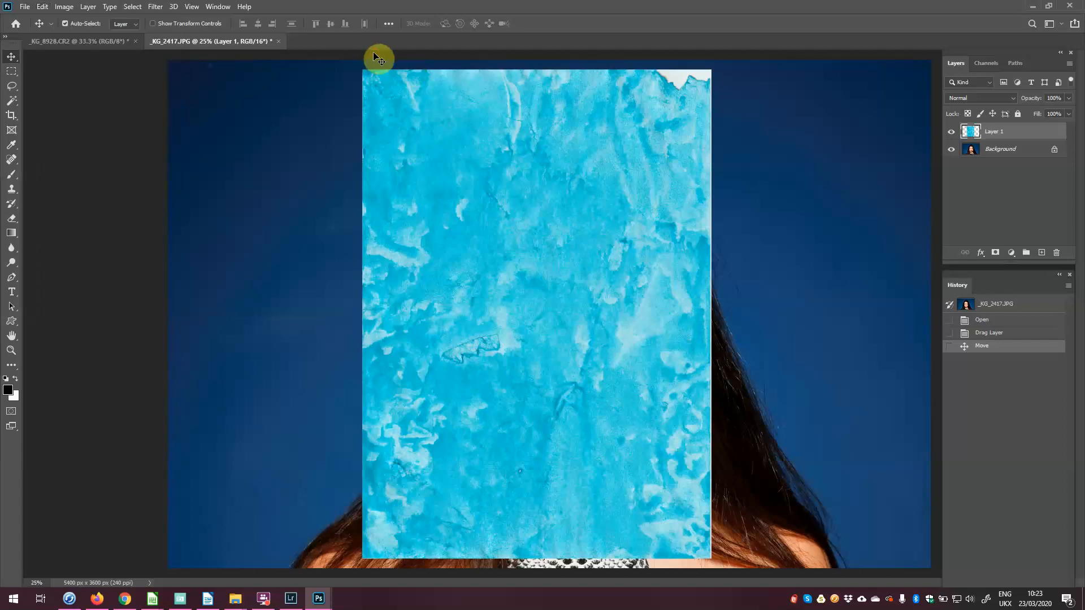
key(ctrl+t)
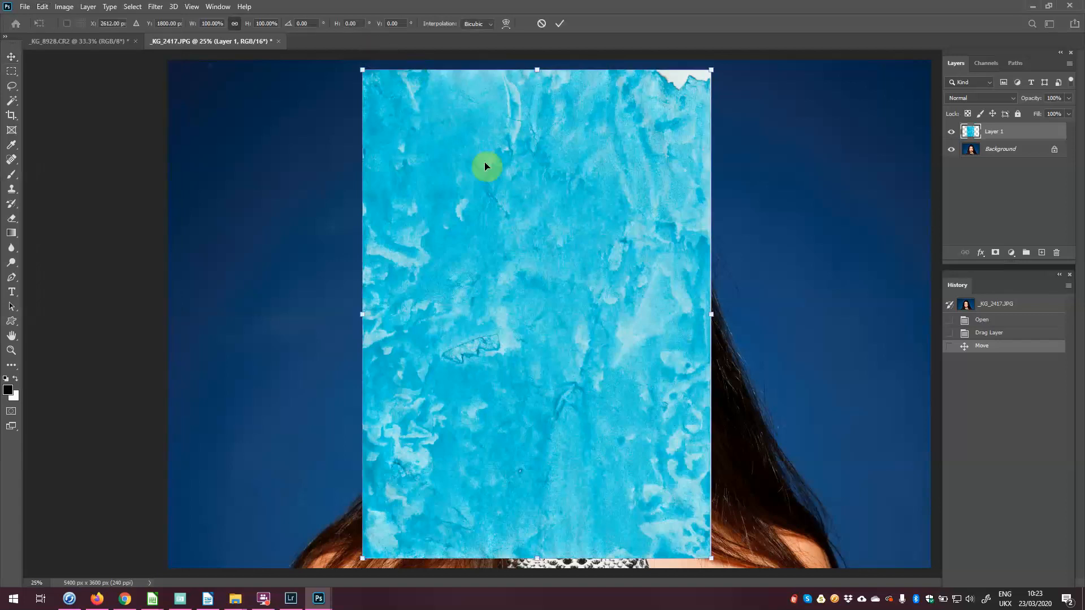
right_click(554, 242)
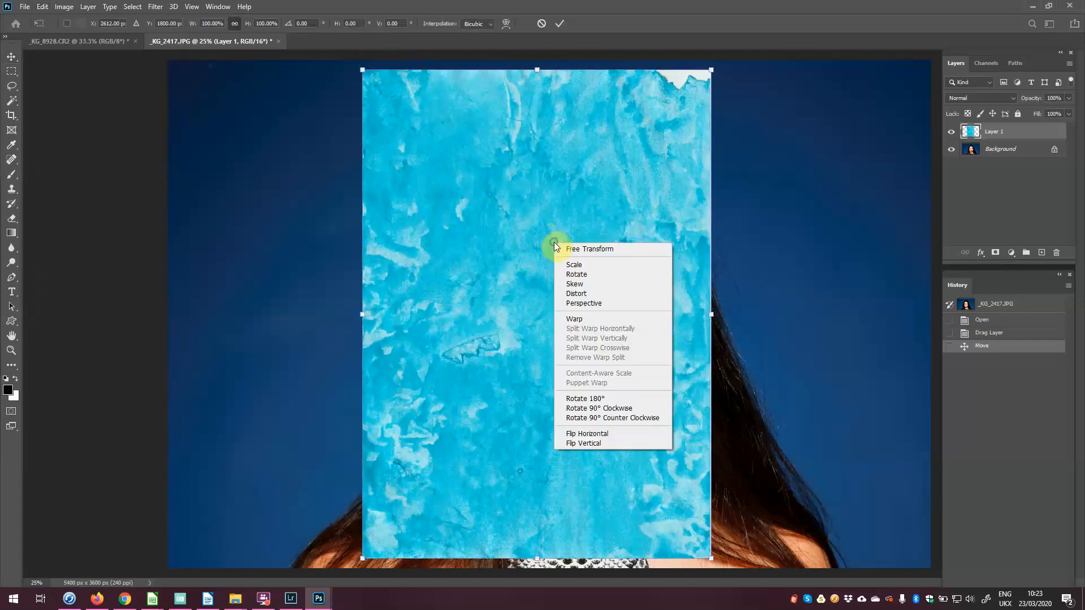
click(619, 412)
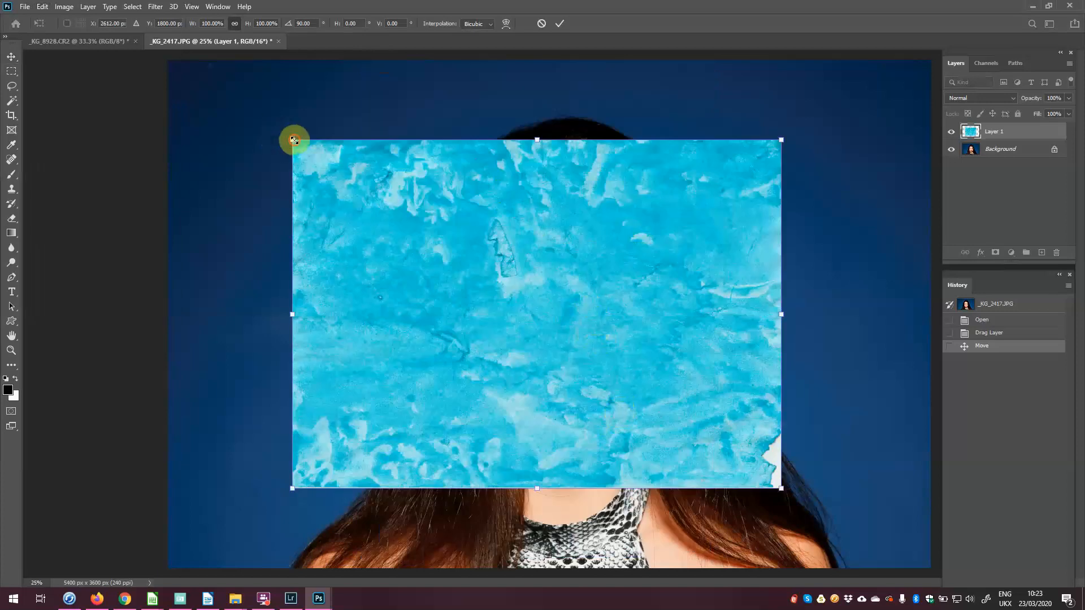
Step: Scale and position the texture to cover the entire portrait canvas, then commit
drag(293, 141, 155, 69)
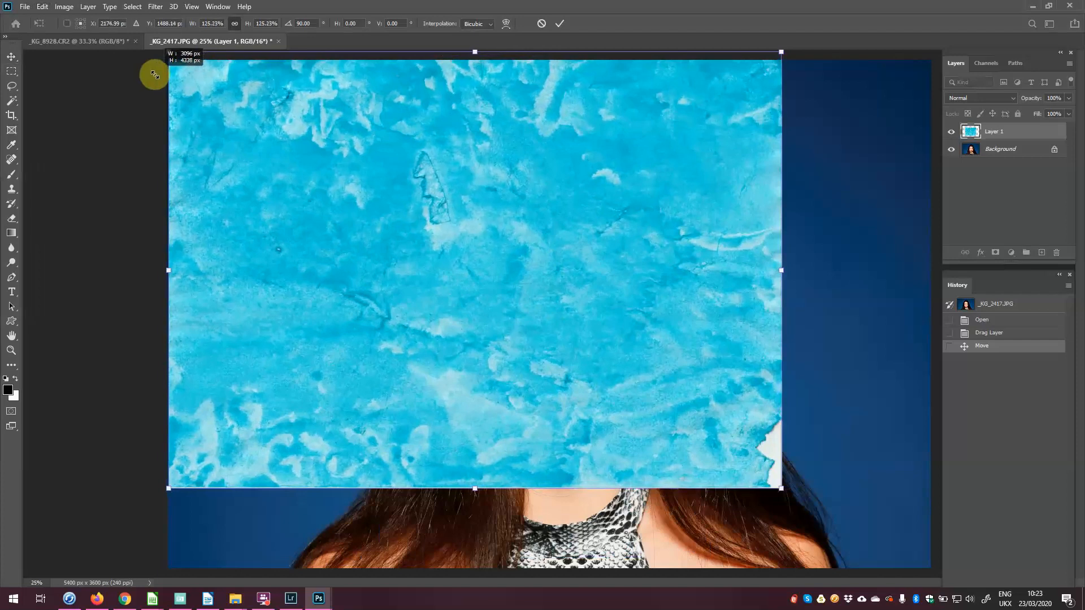
drag(780, 268, 932, 291)
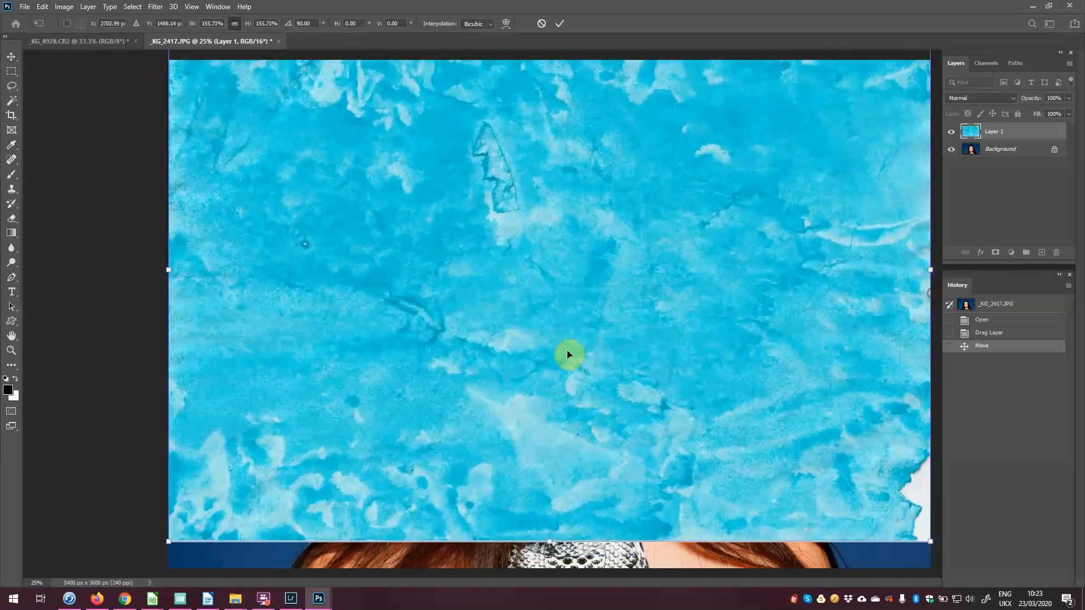
drag(576, 315, 581, 342)
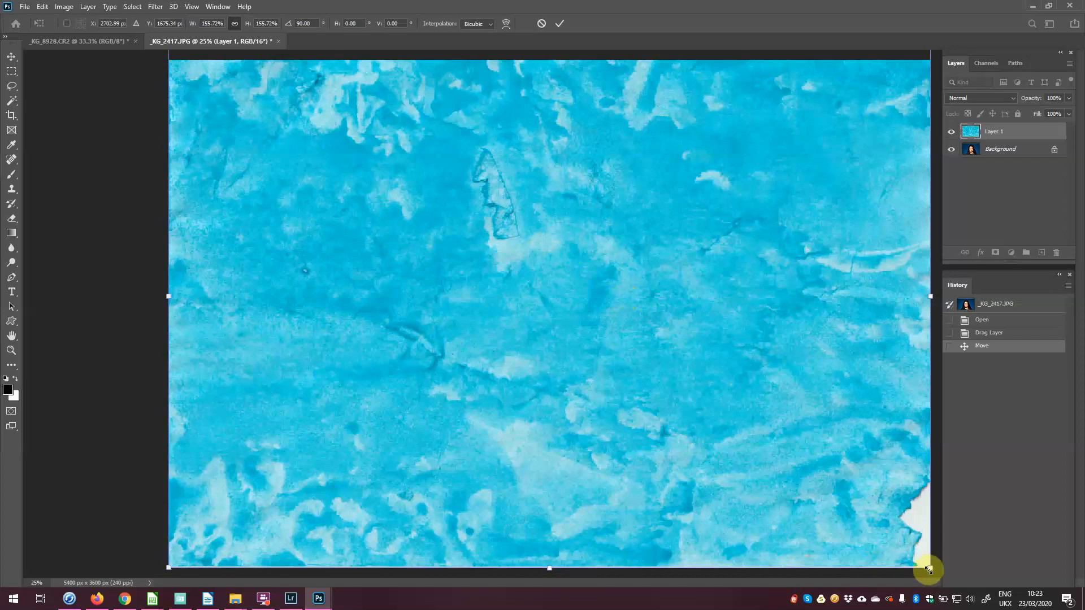
drag(930, 567, 969, 588)
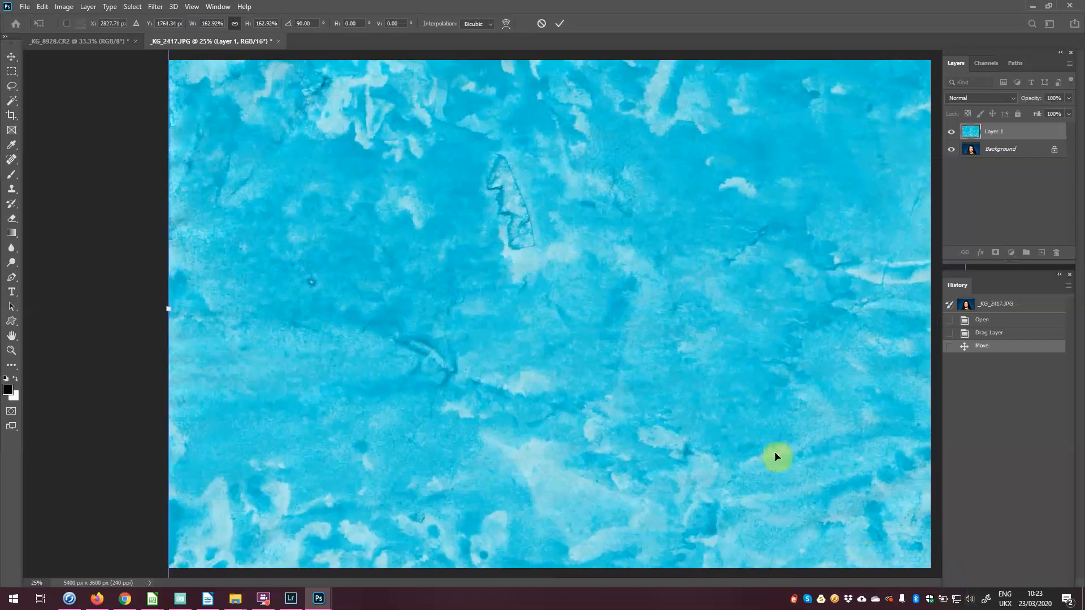
double_click(639, 404)
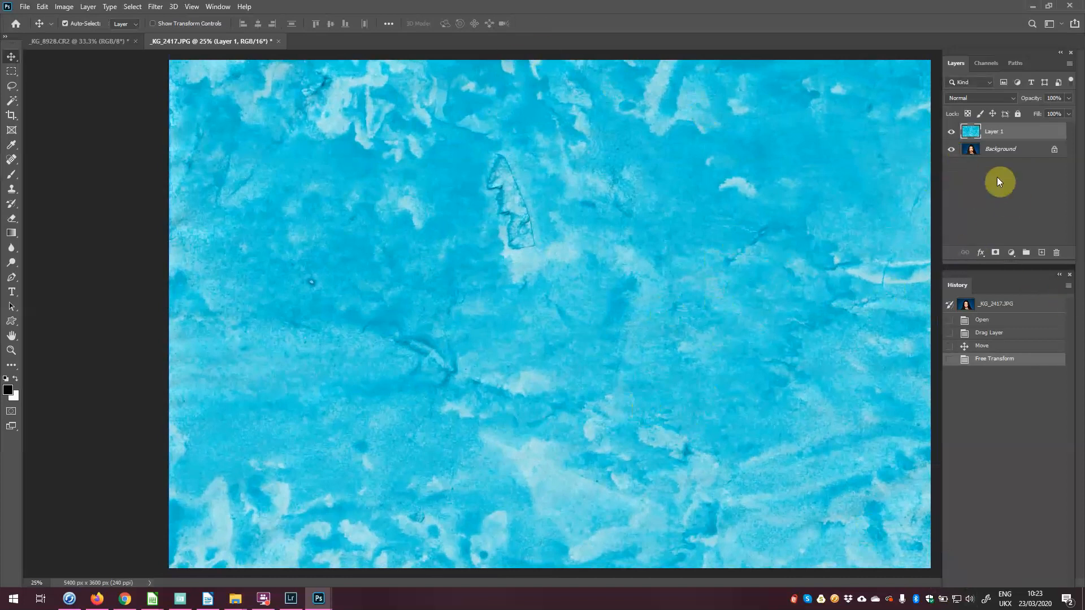
Step: Set Layer 1 to the Divide blend mode with 68% opacity
click(978, 102)
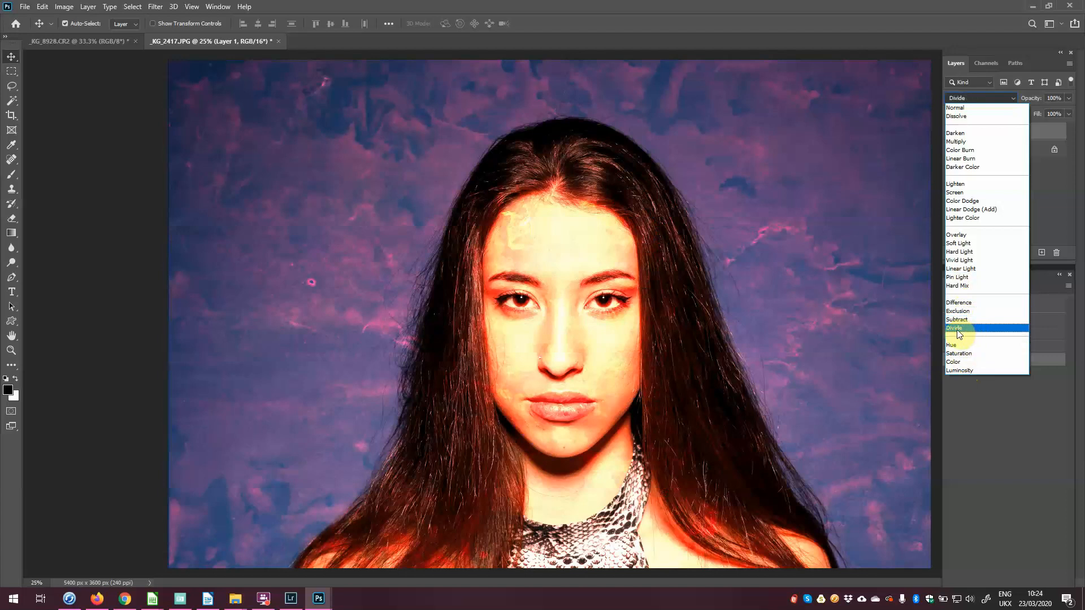
click(957, 330)
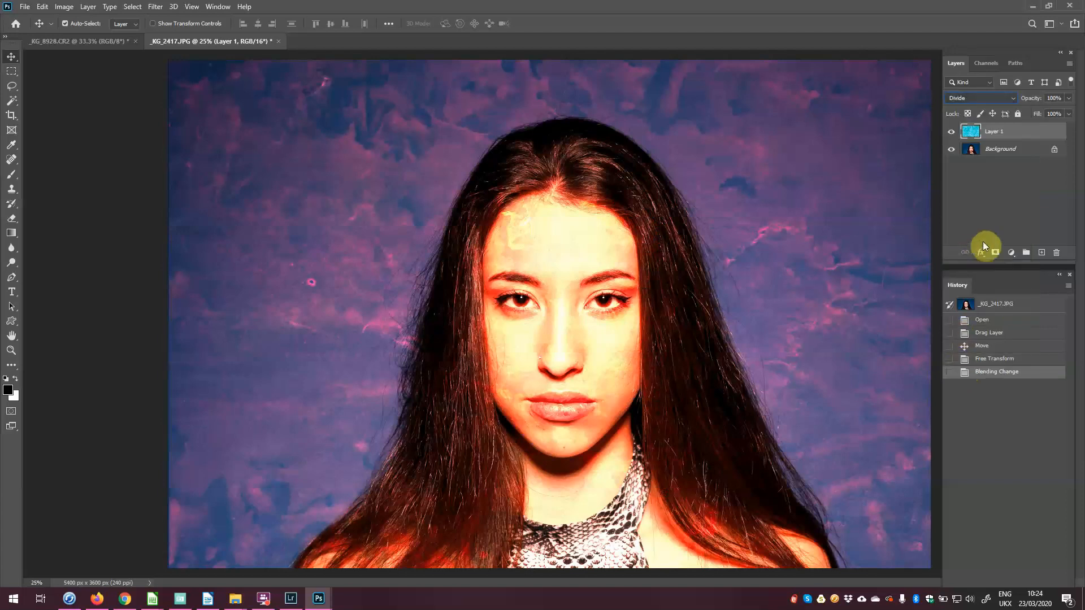
click(1069, 98)
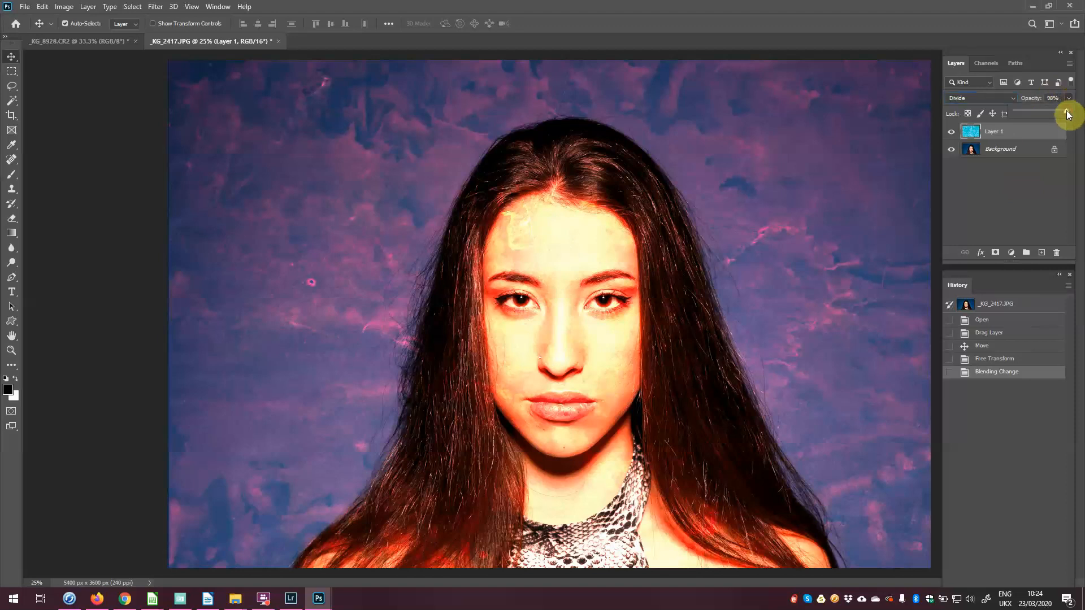
drag(1052, 109, 1050, 108)
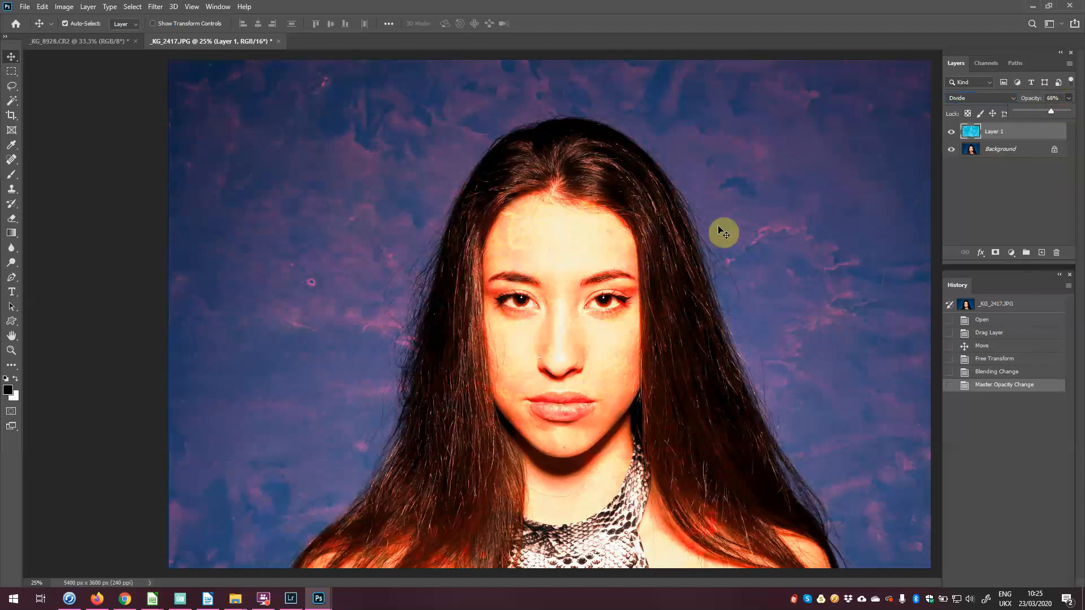
Step: Add a mask to Layer 1 and dab a 400 px black brush over the forehead at 50%
click(995, 253)
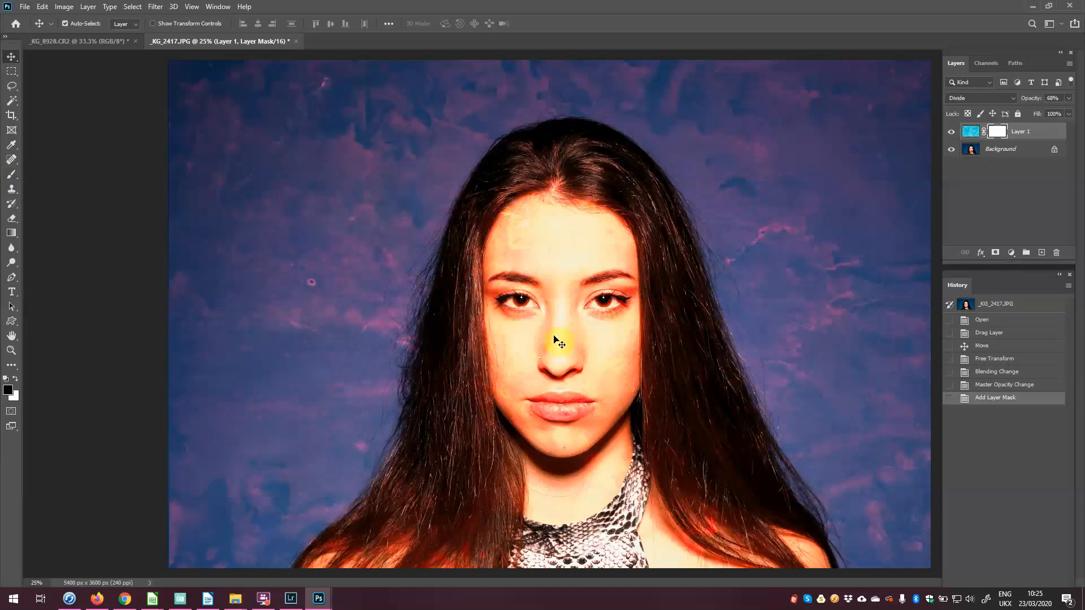
key(b)
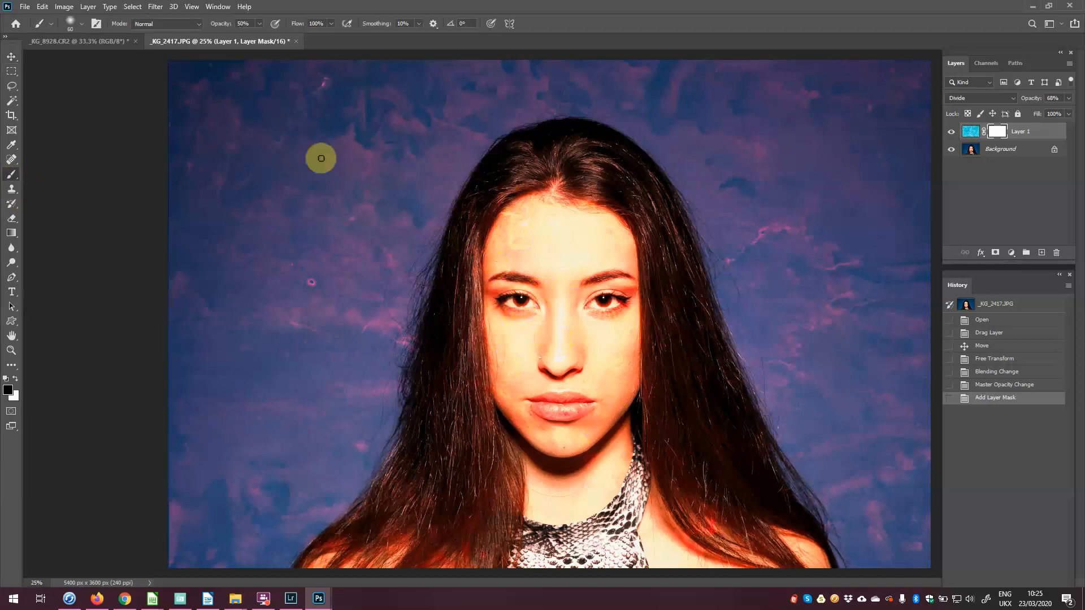
click(83, 24)
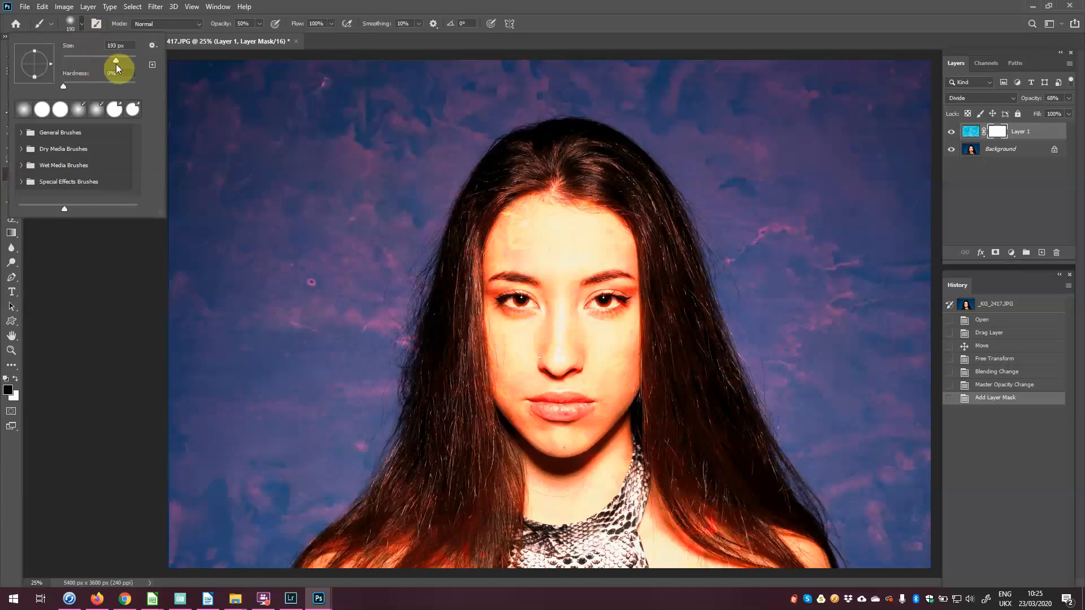
click(97, 244)
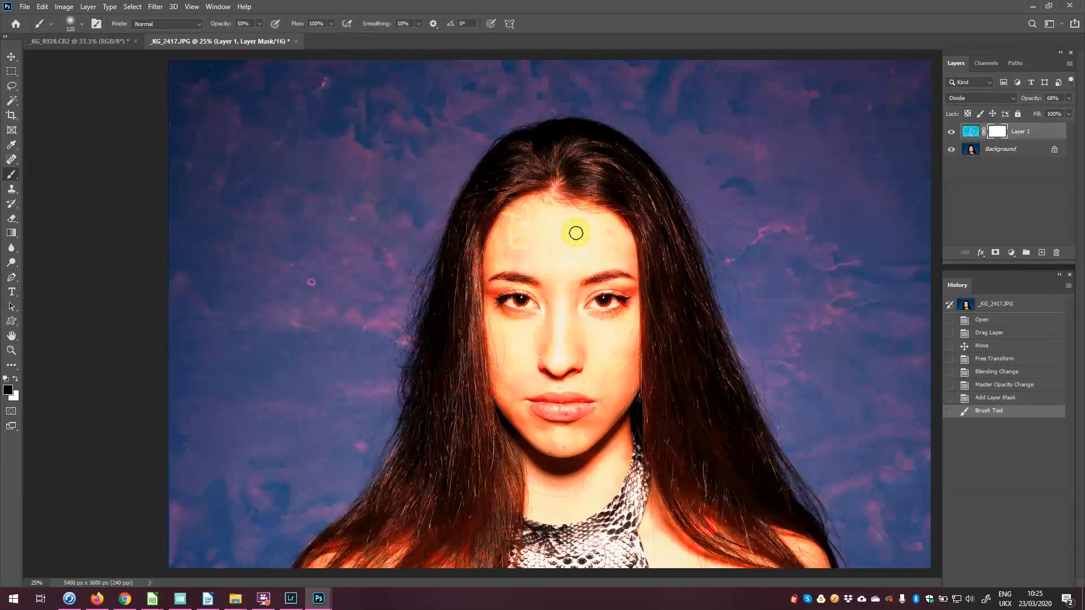
key(bracketright)
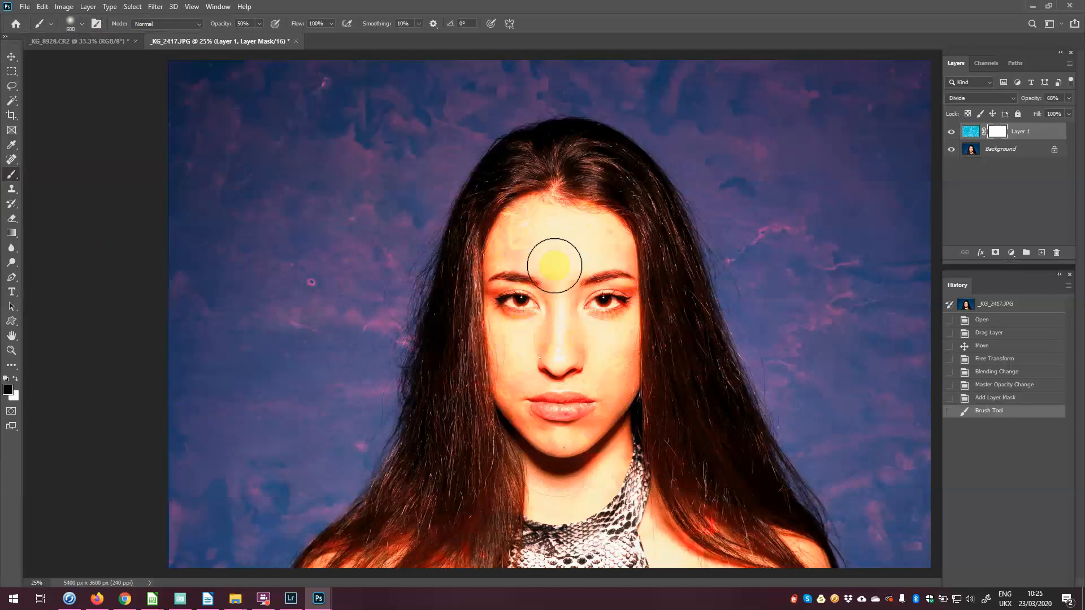
key(bracketleft)
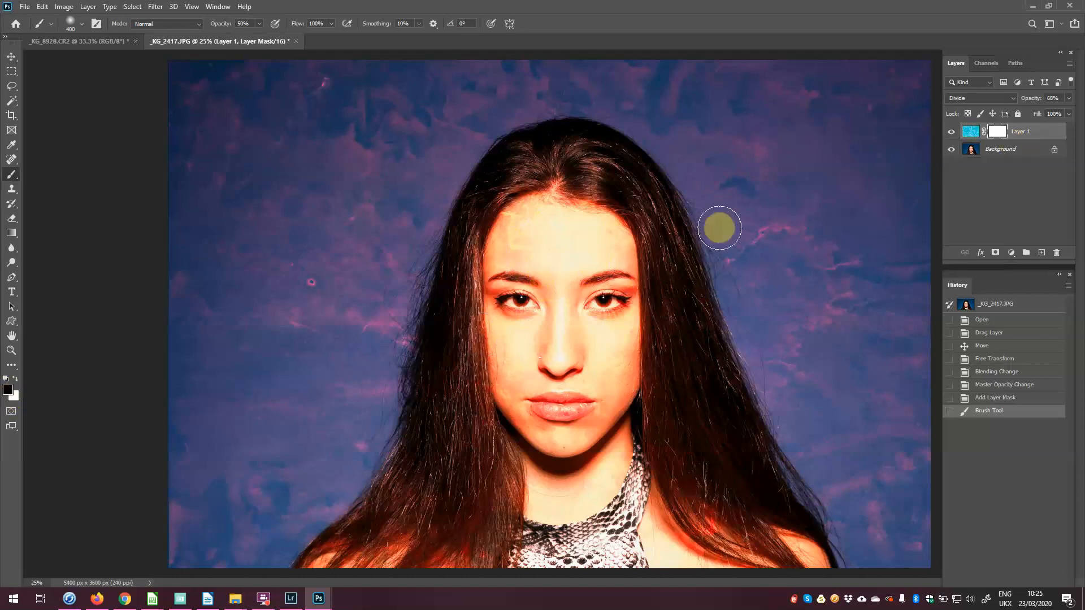
click(547, 252)
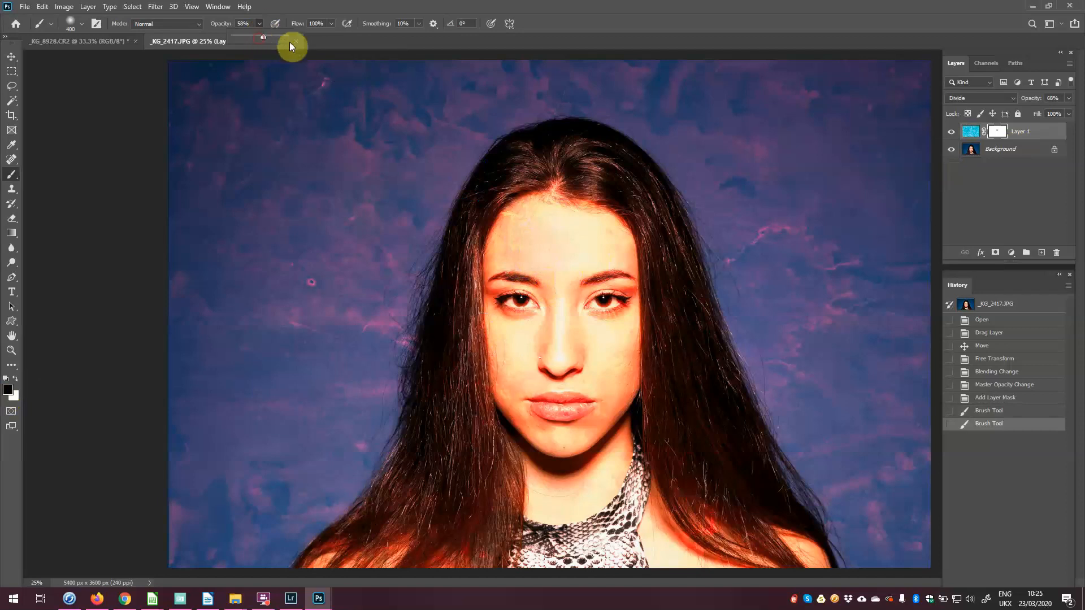
Step: At full brush opacity, mask the texture off the neck, right shoulder and lower-left hair
key(0)
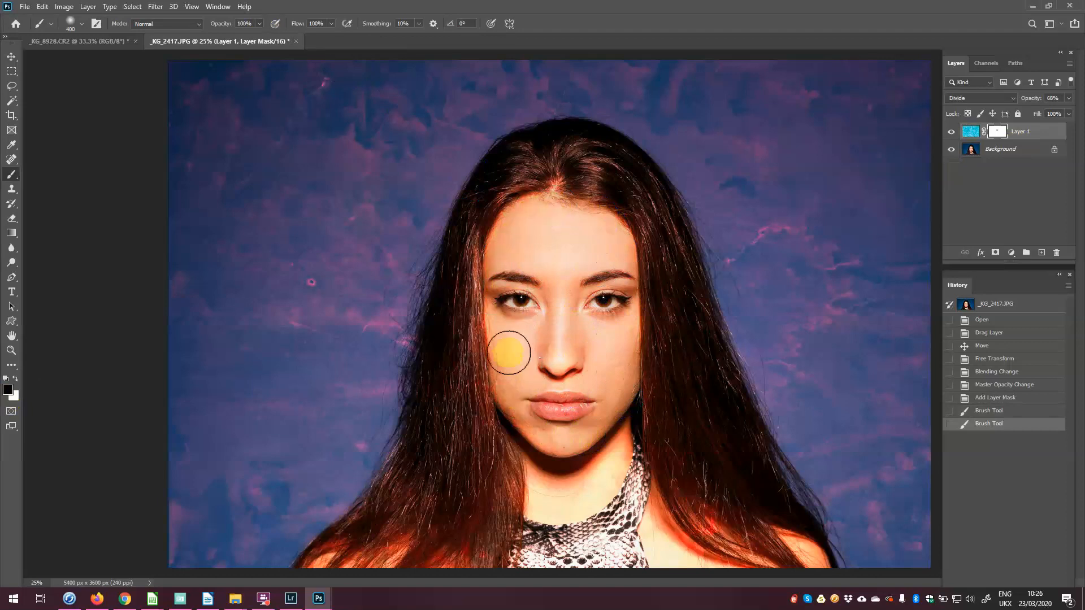
mouse_move(570, 477)
mouse_down()
mouse_move(619, 435)
mouse_move(613, 504)
mouse_move(653, 531)
mouse_move(656, 513)
mouse_move(728, 571)
mouse_move(710, 525)
mouse_move(821, 557)
mouse_move(797, 564)
mouse_up()
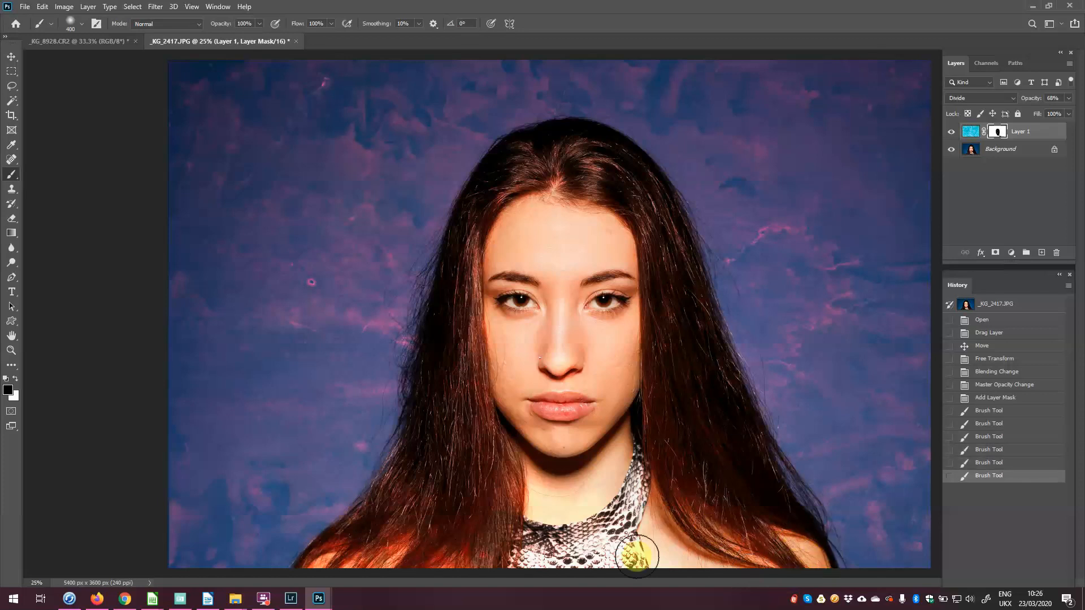
mouse_move(388, 544)
mouse_down()
mouse_move(448, 557)
mouse_move(331, 564)
mouse_move(350, 549)
mouse_move(325, 565)
mouse_up()
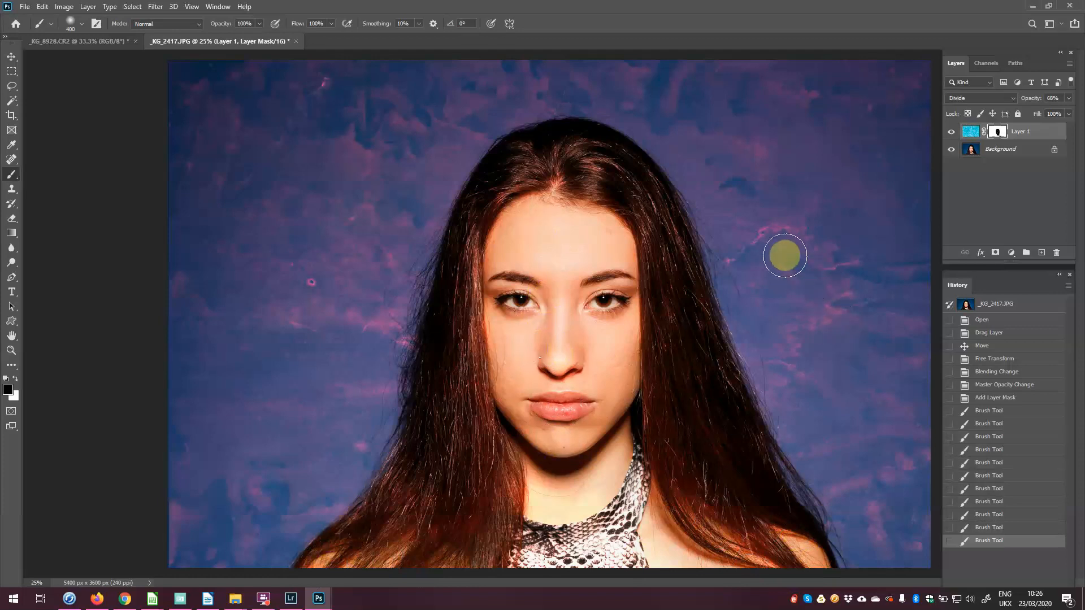
key(ctrl+plus)
key(ctrl+plus)
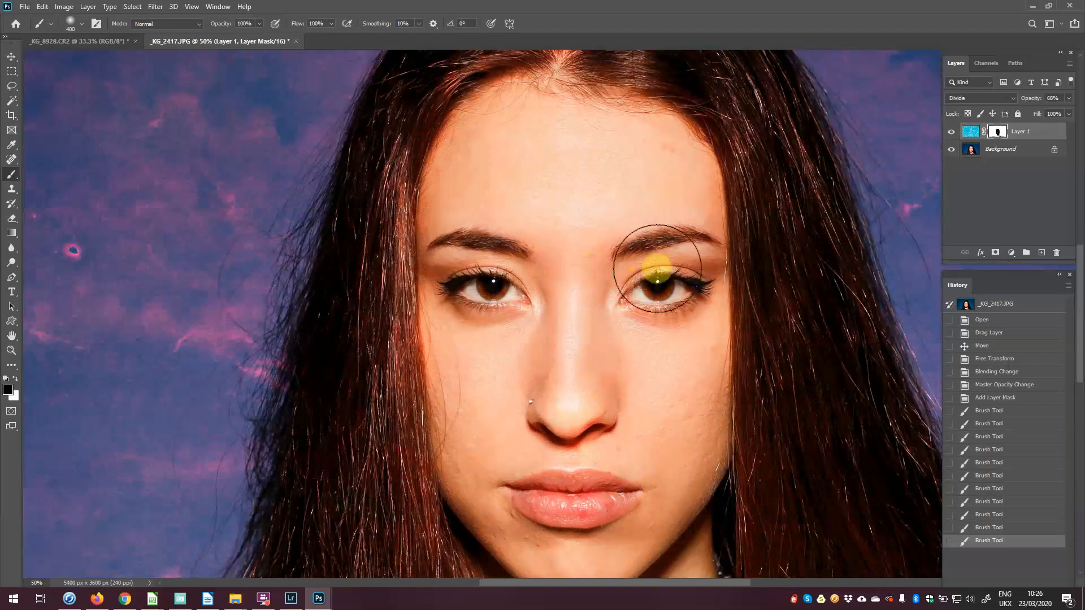
drag(595, 226, 529, 349)
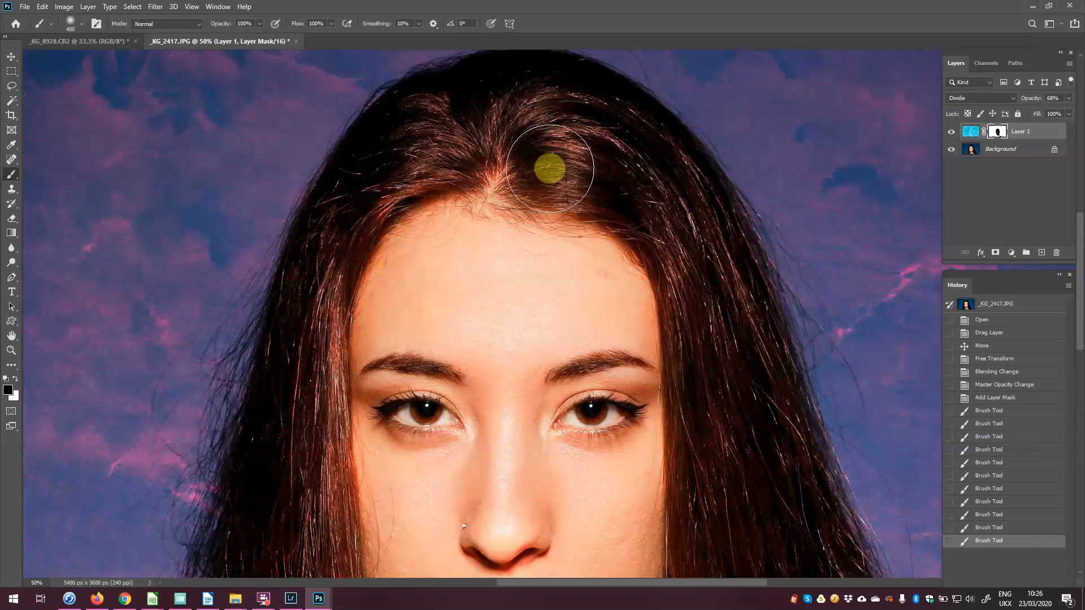
Step: Paint white to restore the texture over the hair parting and left hairline, shrinking the brush to 175
click(16, 379)
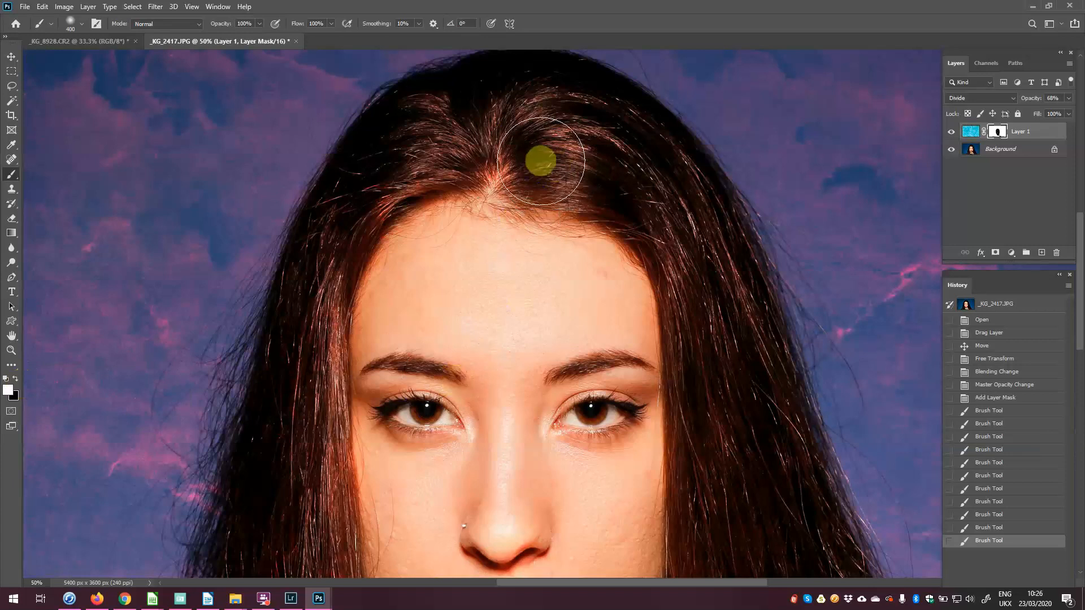
mouse_move(537, 159)
mouse_down()
mouse_move(525, 162)
mouse_move(561, 158)
mouse_move(608, 174)
mouse_move(713, 307)
mouse_move(736, 472)
mouse_up()
click(299, 446)
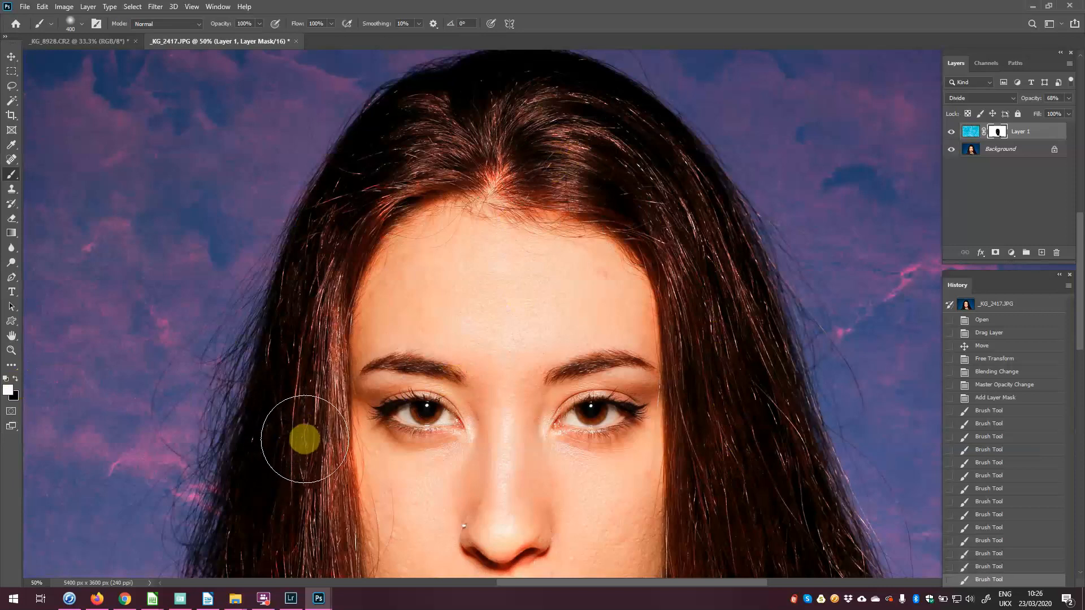
click(303, 434)
key([)
key([)
key([)
click(327, 408)
key([)
mouse_move(328, 408)
mouse_down()
mouse_move(334, 429)
mouse_move(334, 290)
mouse_move(356, 225)
mouse_move(388, 195)
mouse_up()
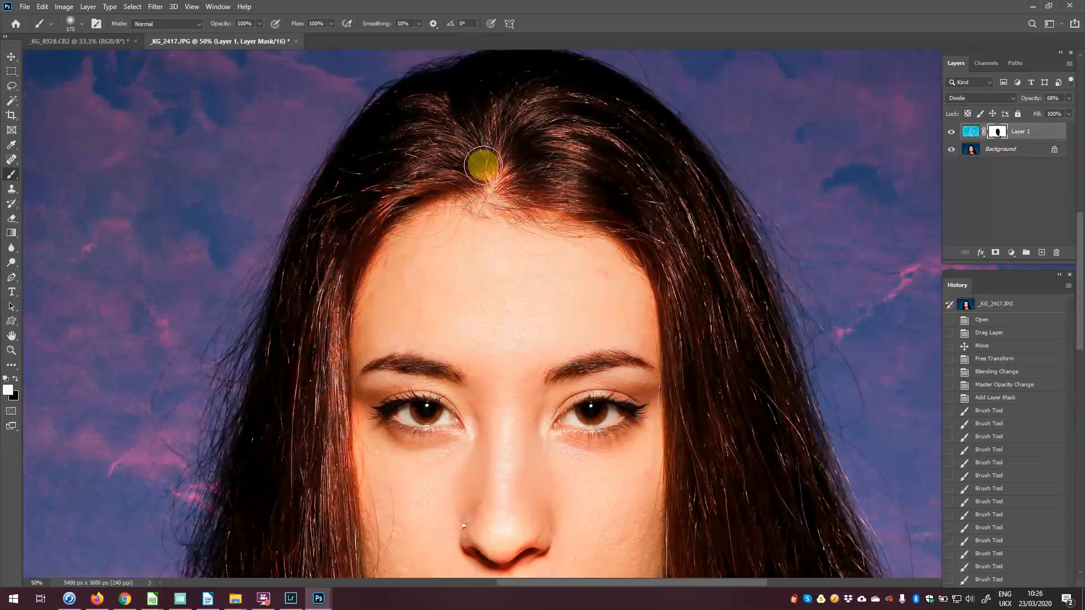
drag(738, 508, 692, 218)
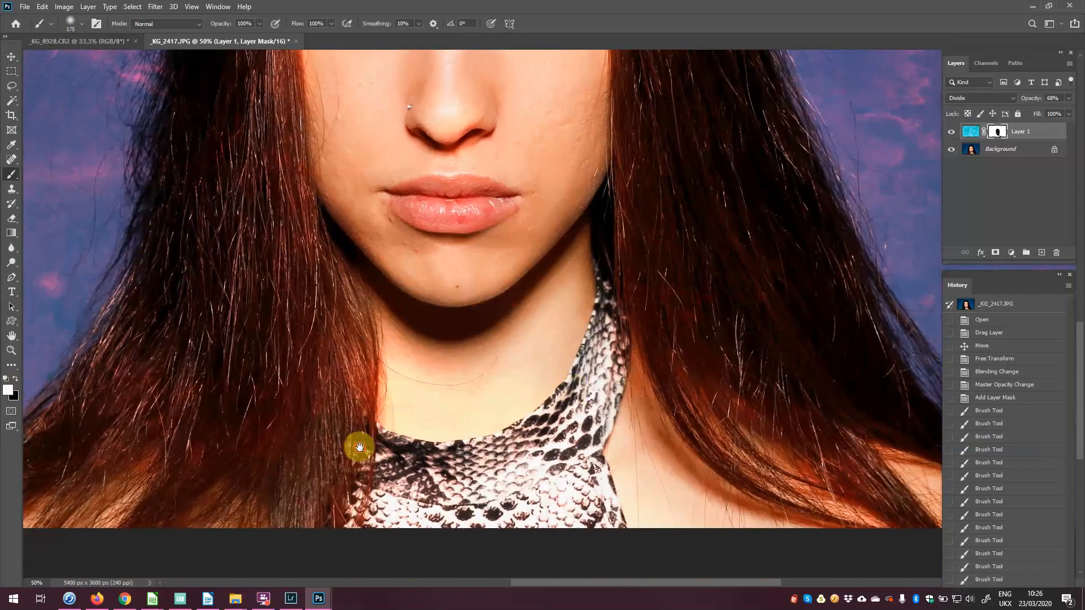
drag(358, 448, 501, 382)
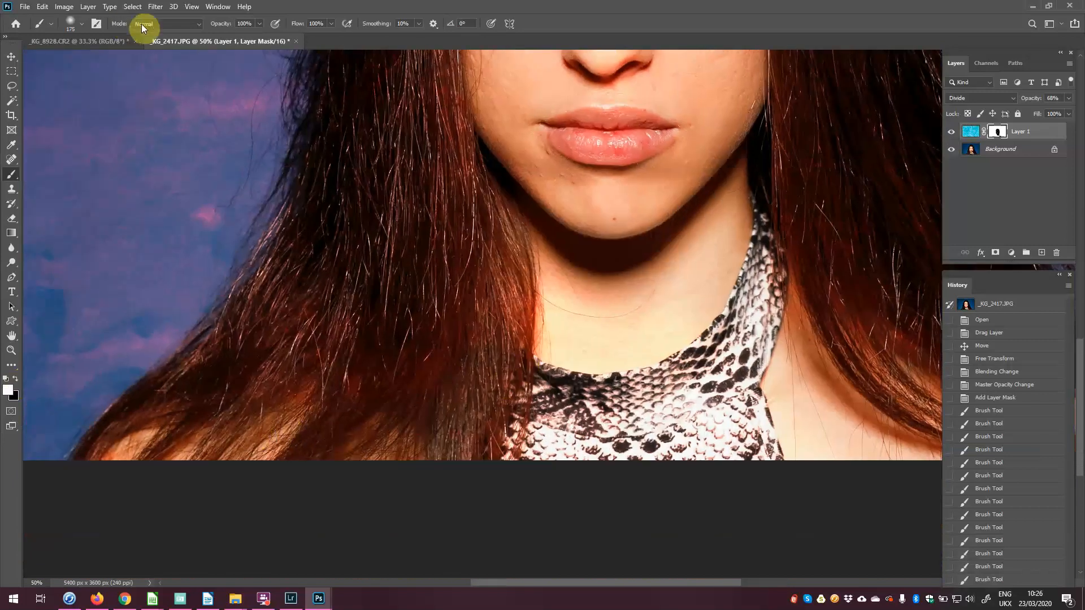
Step: Set the brush opacity to 50%
click(260, 24)
click(244, 22)
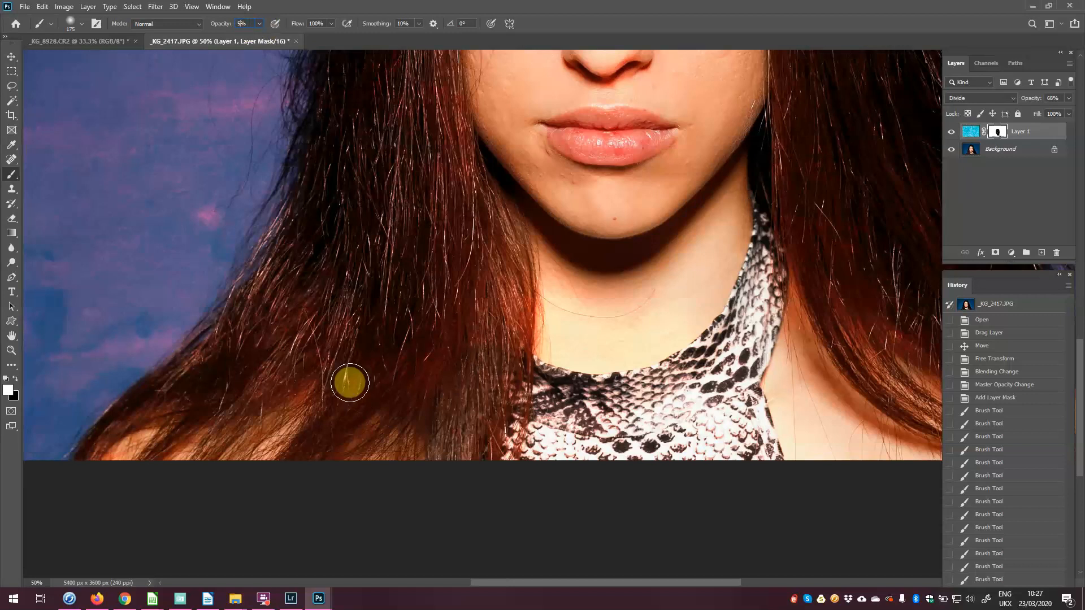
key(BackSpace)
key(Return)
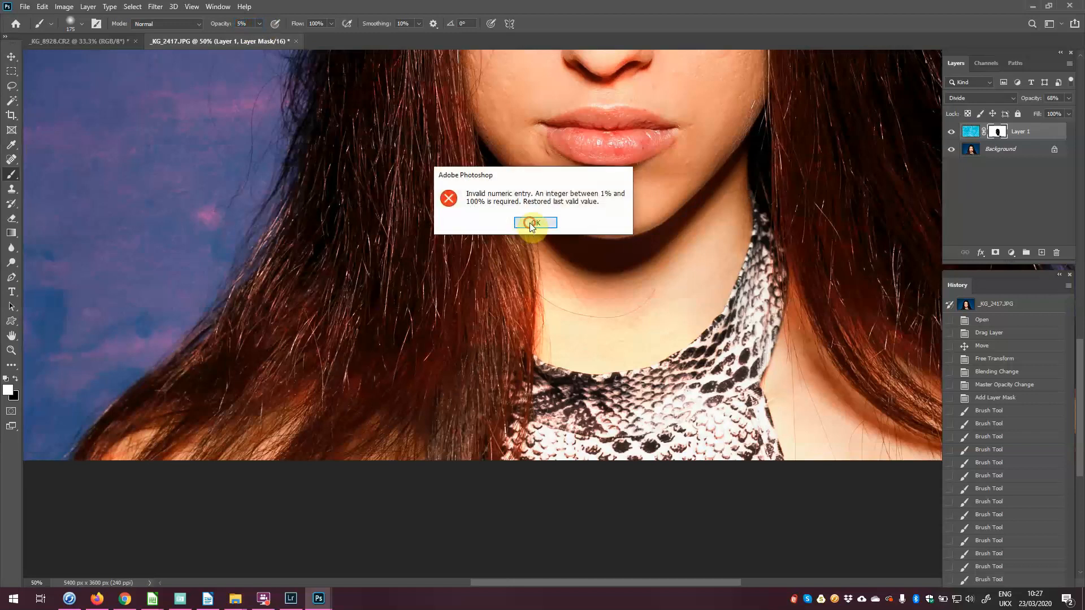
click(531, 224)
text(5)
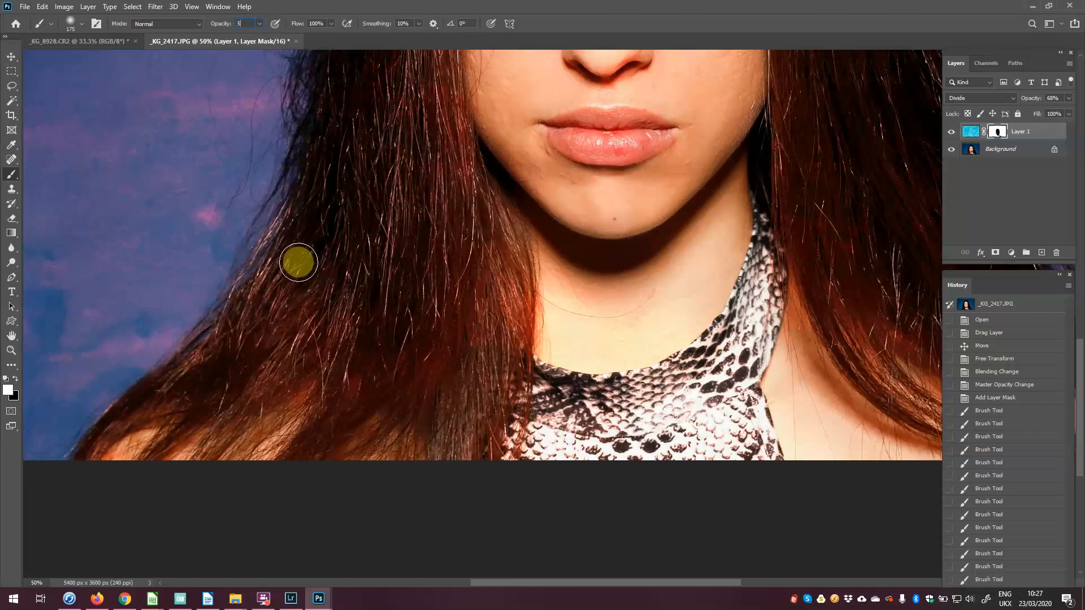
click(260, 24)
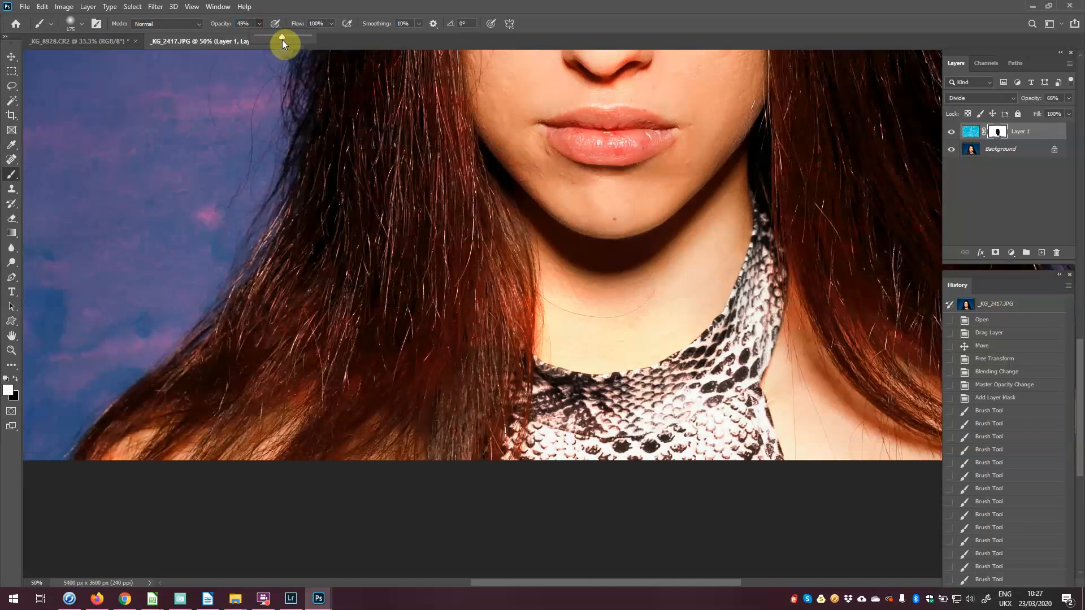
drag(283, 40, 283, 41)
Step: Fade the texture over the shoulder and lower hair, then zoom out to the whole portrait
mouse_move(305, 429)
mouse_down()
mouse_move(170, 451)
mouse_move(155, 435)
mouse_move(135, 443)
mouse_move(335, 433)
mouse_move(384, 451)
mouse_move(433, 452)
mouse_move(466, 436)
mouse_move(494, 382)
mouse_move(484, 448)
mouse_move(466, 406)
mouse_move(460, 434)
mouse_move(467, 374)
mouse_move(497, 356)
mouse_move(462, 423)
mouse_move(467, 410)
mouse_move(443, 398)
mouse_move(467, 383)
mouse_move(468, 406)
mouse_move(435, 452)
mouse_move(464, 435)
mouse_move(458, 421)
mouse_move(454, 437)
mouse_move(387, 452)
mouse_move(420, 445)
mouse_move(298, 412)
mouse_move(299, 402)
mouse_move(258, 454)
mouse_move(165, 438)
mouse_move(196, 437)
mouse_move(141, 442)
mouse_up()
key(x)
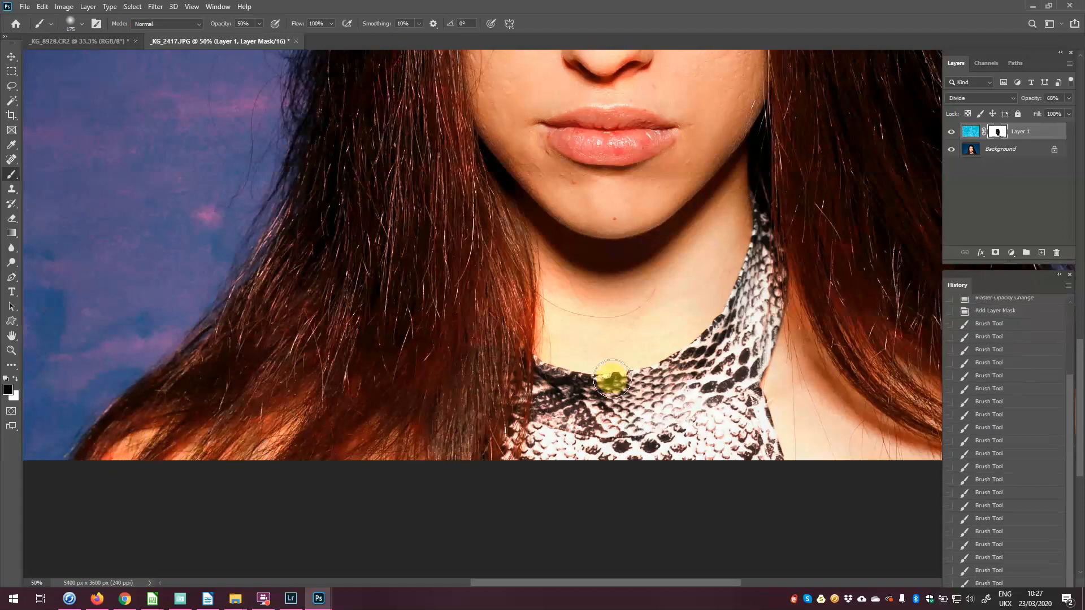
drag(610, 375, 83, 420)
mouse_move(367, 459)
mouse_down()
mouse_move(424, 455)
mouse_move(452, 464)
mouse_up()
mouse_move(461, 474)
mouse_down()
mouse_move(470, 487)
mouse_move(508, 488)
mouse_up()
drag(509, 437, 546, 444)
mouse_move(310, 356)
mouse_down()
mouse_move(351, 385)
mouse_move(395, 400)
mouse_up()
drag(269, 287, 402, 424)
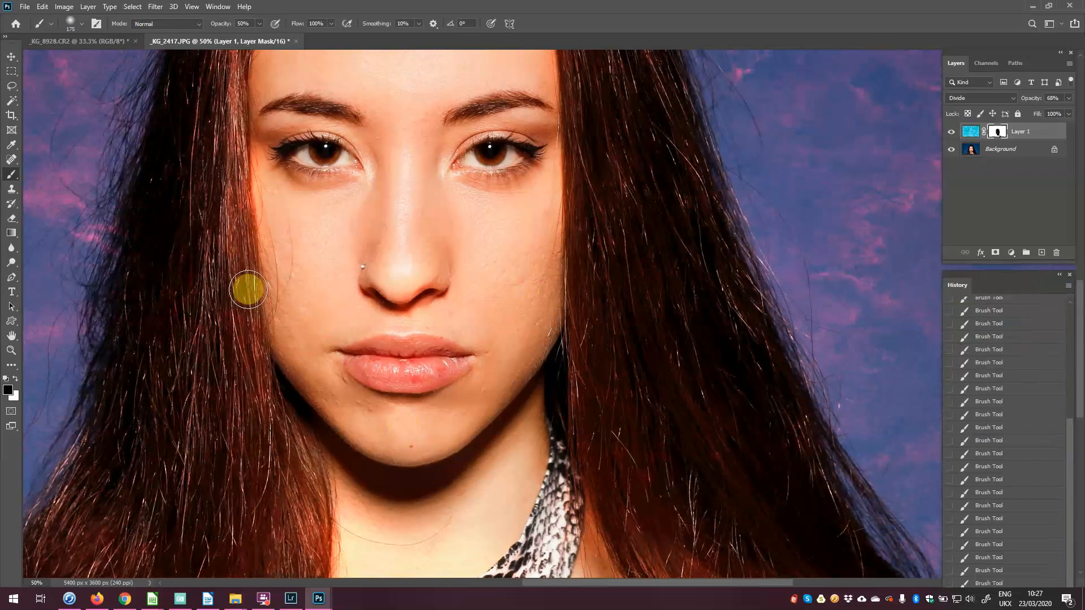
key(ctrl+minus)
key(ctrl+minus)
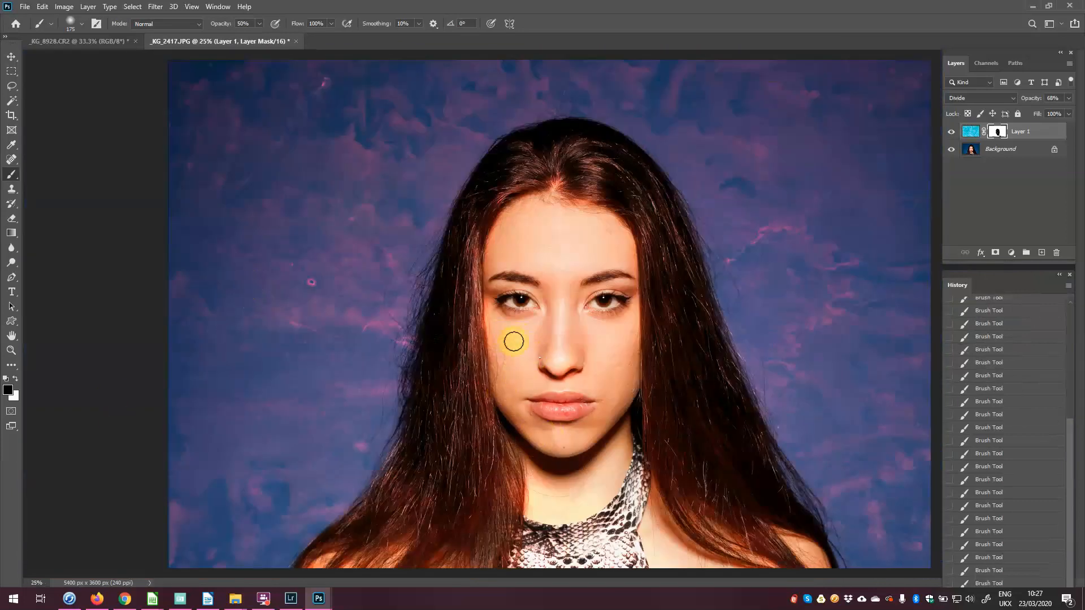
Step: On the Background layer, spot-heal blemishes on the cheek, below the lip corner and down the chin
click(971, 156)
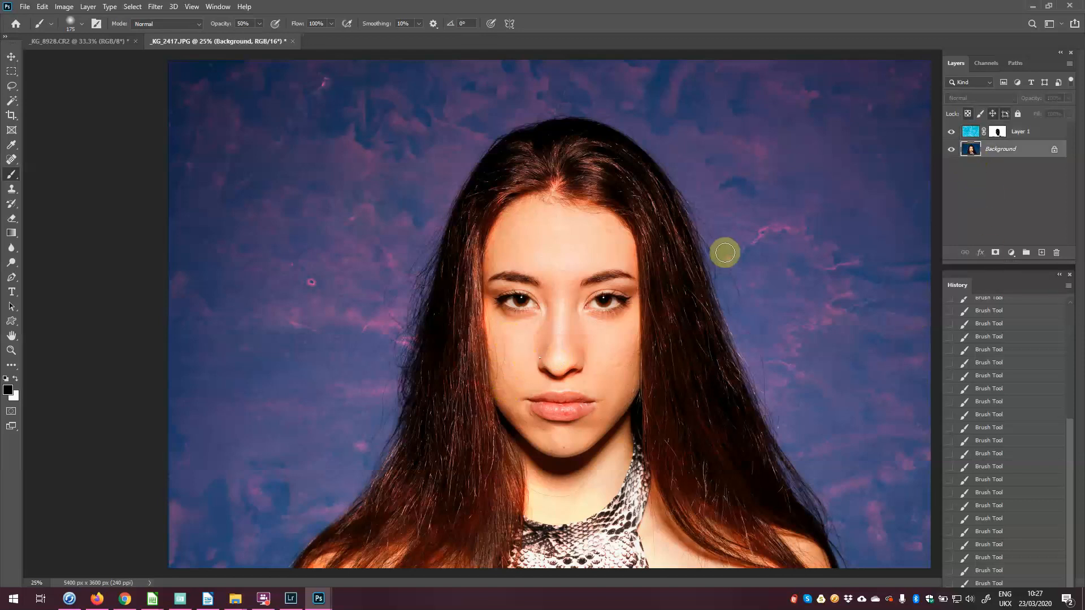
scroll(664, 273, up, 3)
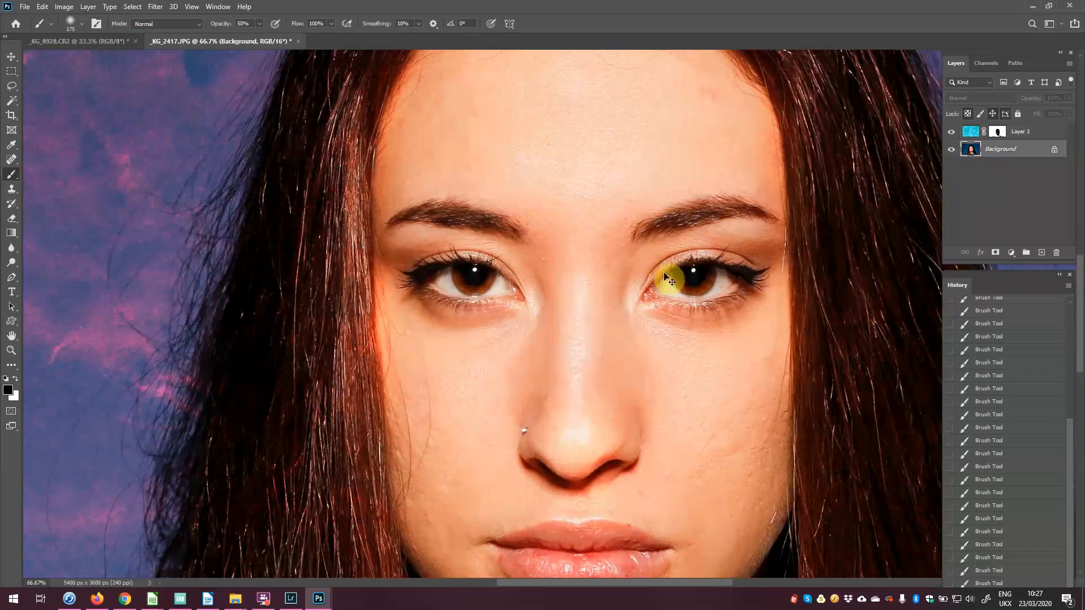
scroll(666, 277, up, 1)
drag(562, 453, 604, 210)
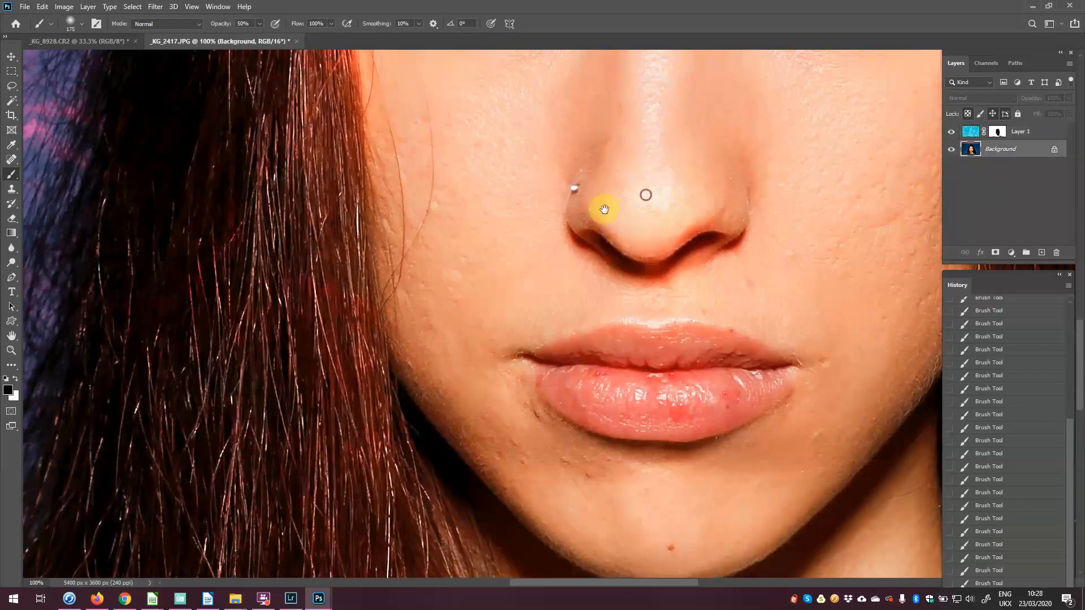
click(10, 161)
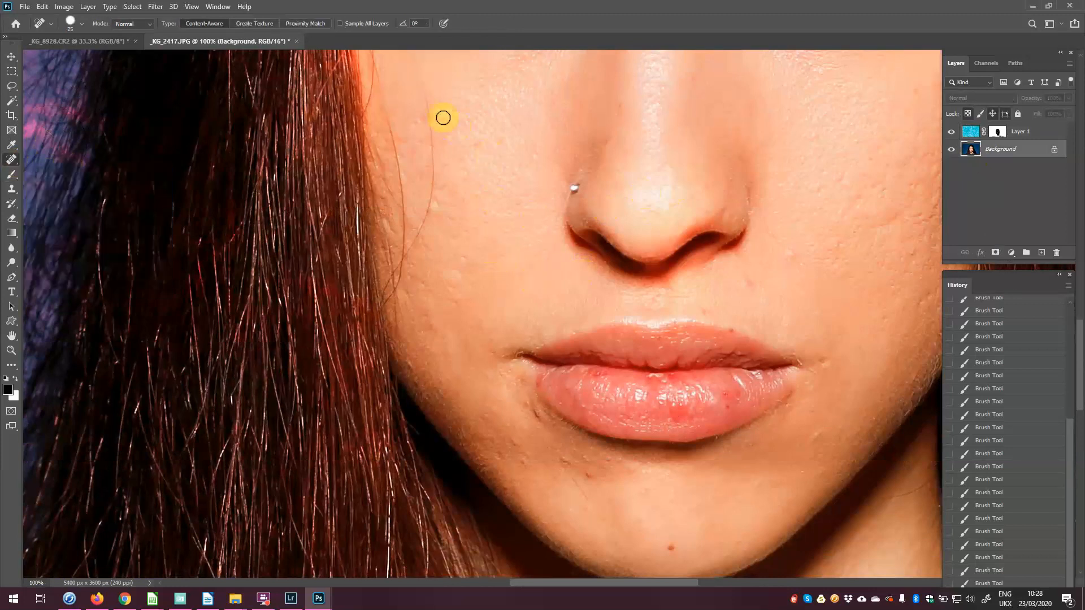
mouse_move(435, 129)
mouse_down()
mouse_move(433, 211)
mouse_move(415, 247)
mouse_move(465, 322)
mouse_up()
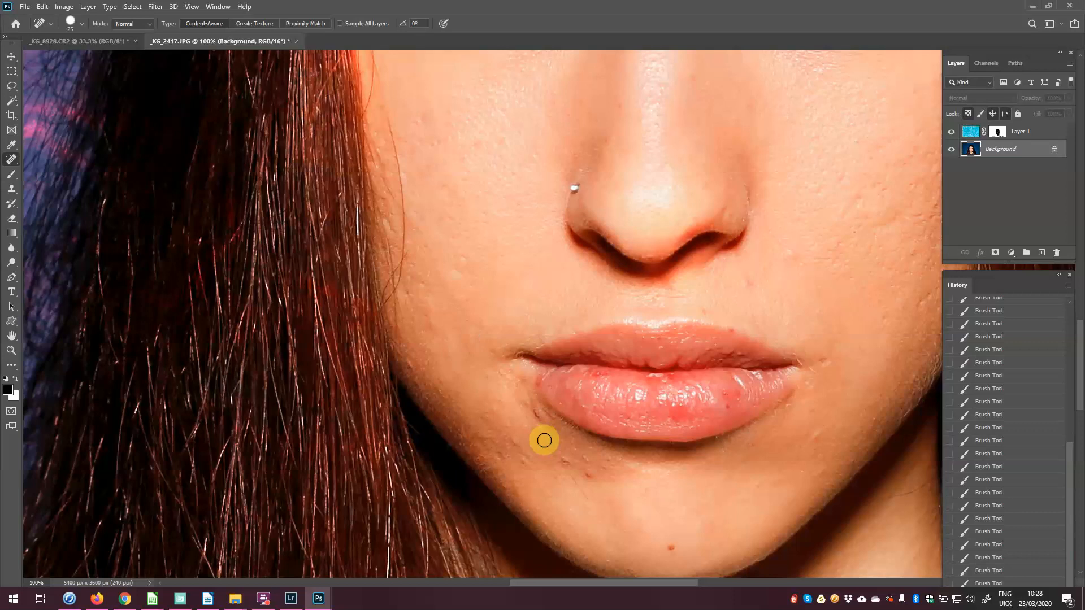
drag(534, 411, 539, 436)
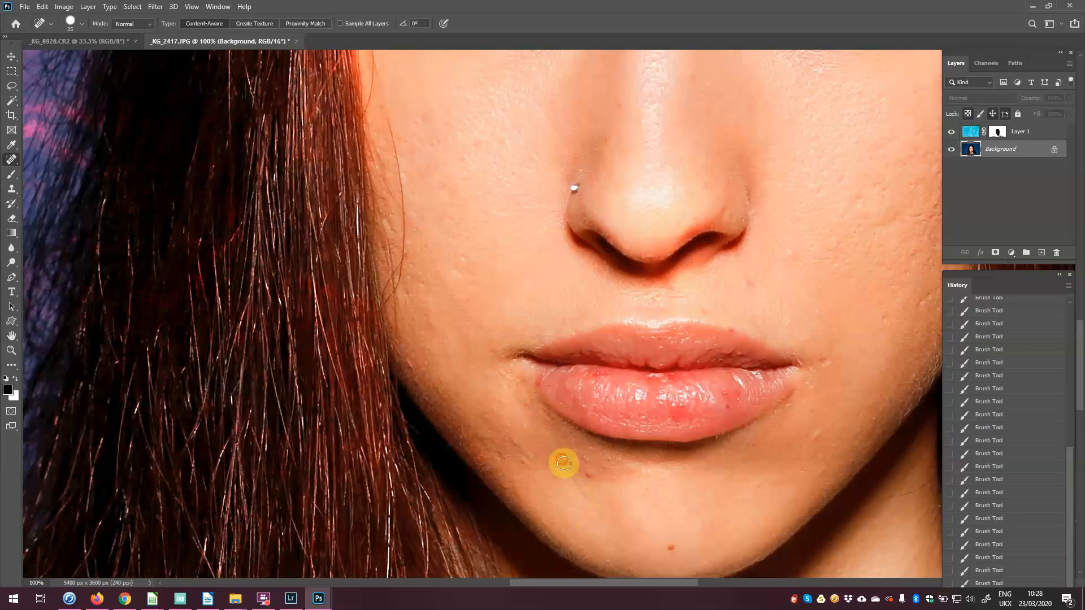
drag(574, 479, 597, 510)
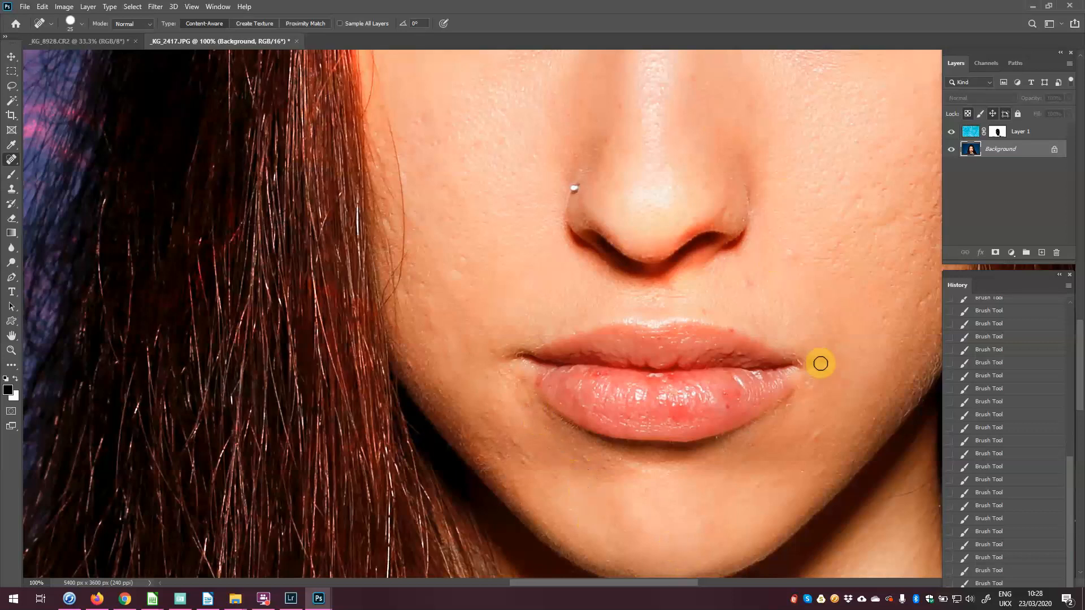
Step: Spot-heal the marks along the neck and the stray hair near the hair edge
drag(730, 128, 750, 477)
drag(685, 232, 577, 533)
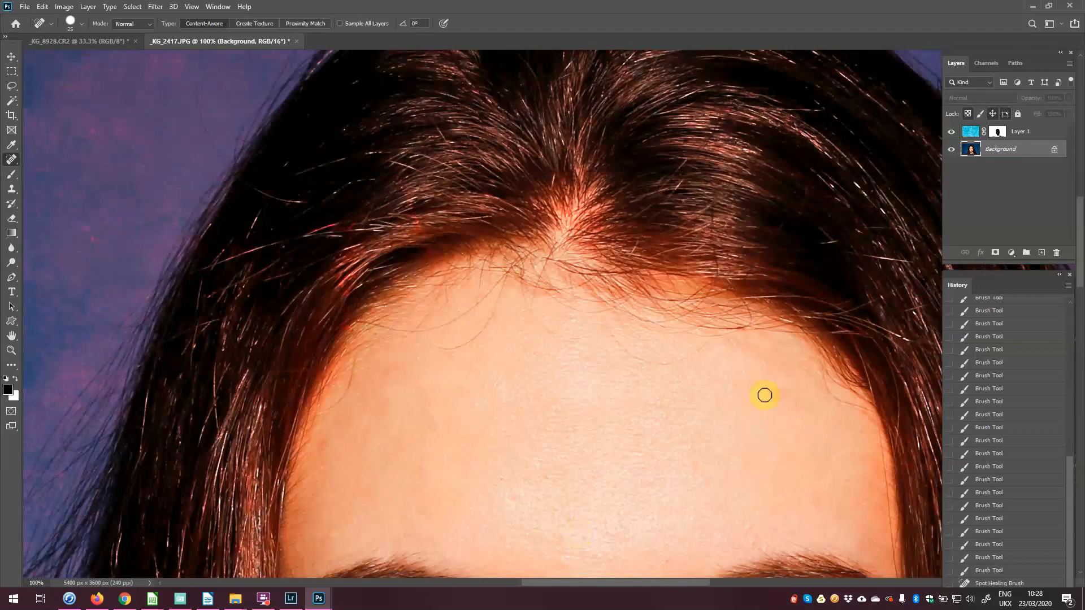
drag(612, 524, 652, 202)
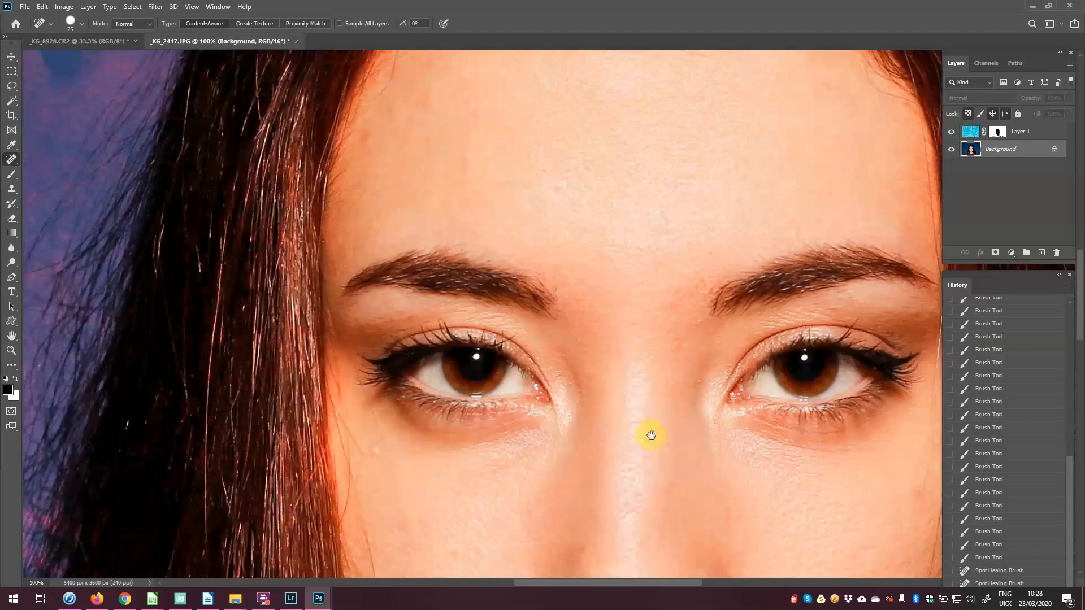
drag(629, 465, 631, 148)
drag(649, 387, 649, 333)
mouse_move(702, 503)
mouse_down()
mouse_move(801, 225)
mouse_move(836, 180)
mouse_up()
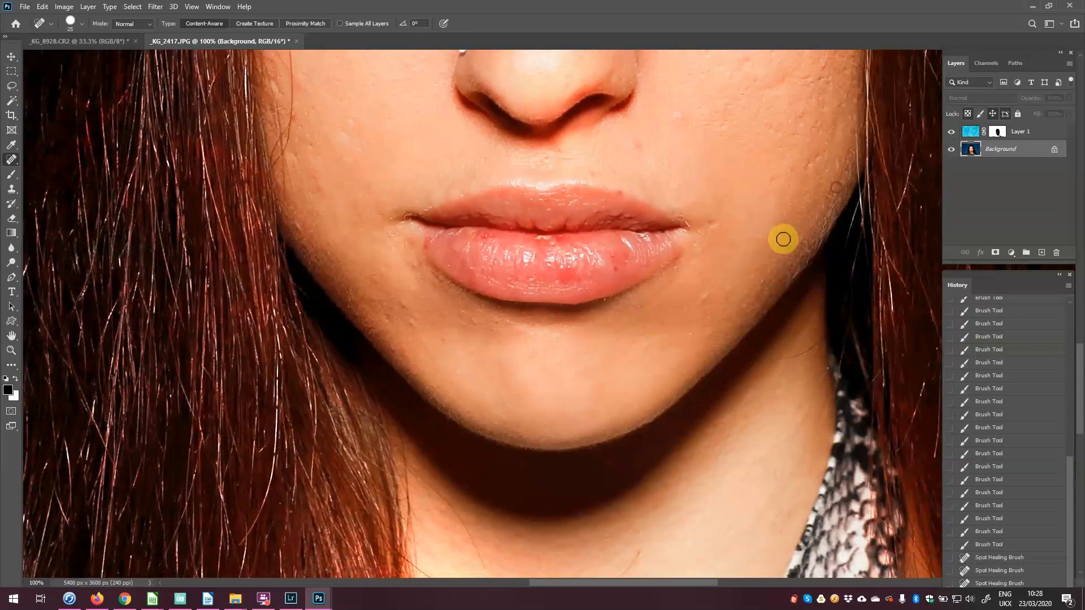
drag(571, 521, 654, 179)
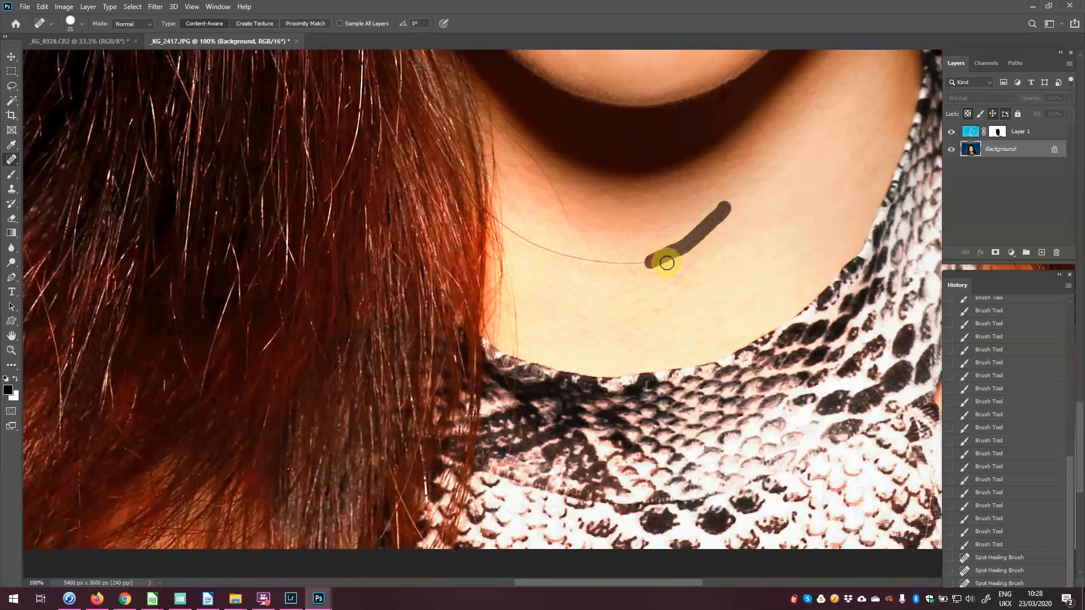
drag(666, 262, 646, 265)
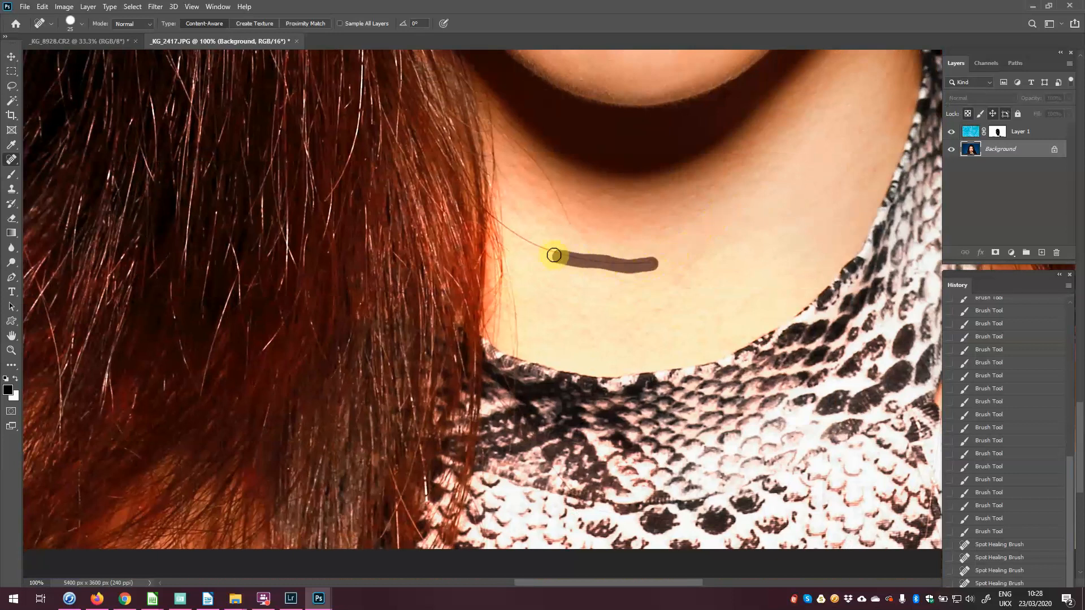
drag(553, 256, 552, 254)
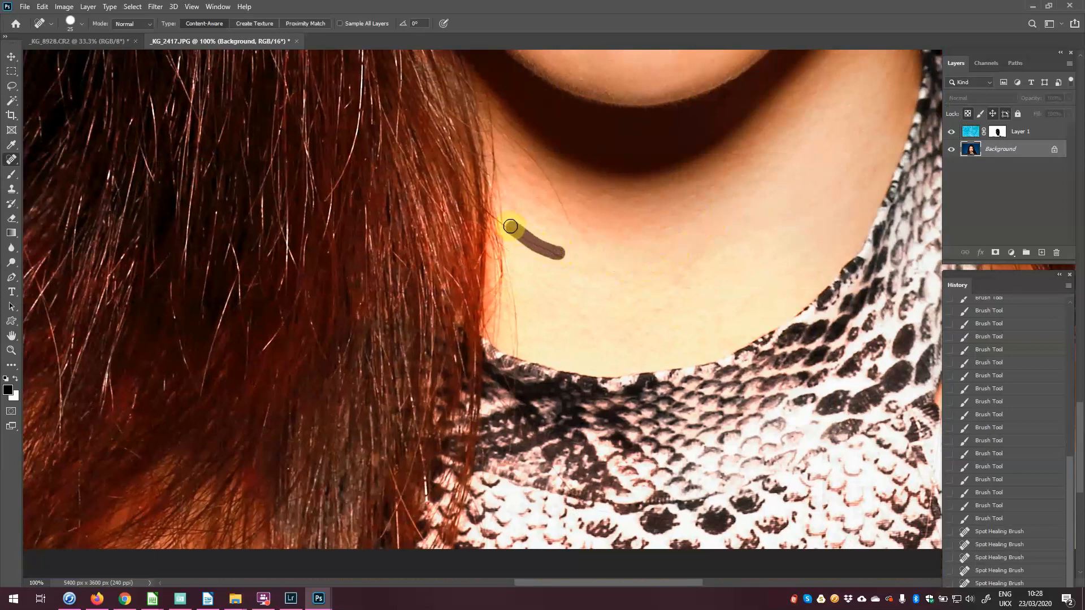
mouse_move(510, 226)
mouse_down()
mouse_move(564, 205)
mouse_move(542, 158)
mouse_move(506, 140)
mouse_up()
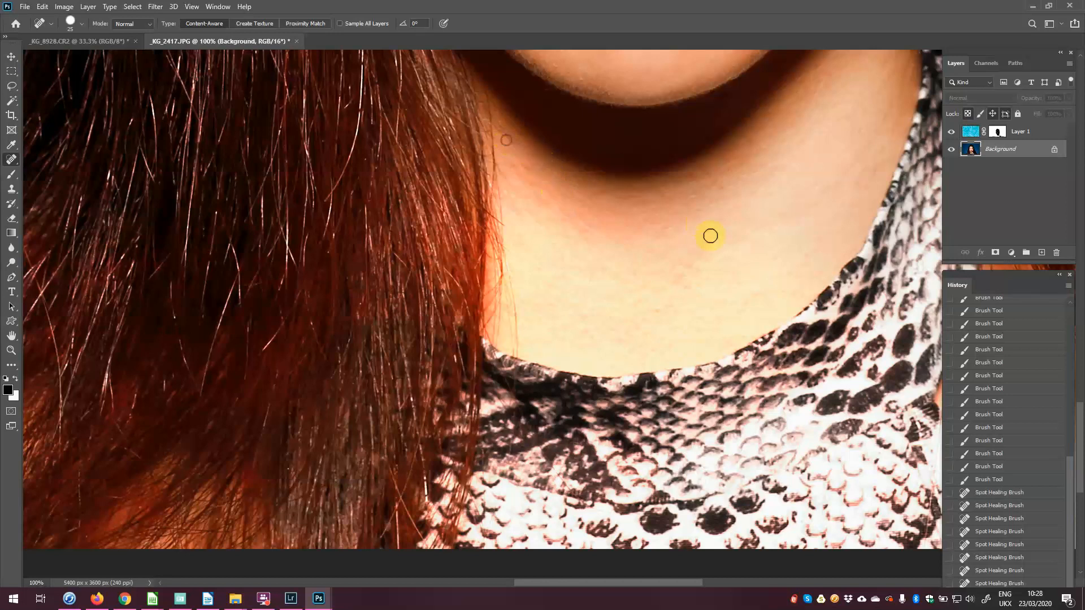
Step: Paint black on Layer 1's mask along the neck and both sides of the jaw
click(996, 132)
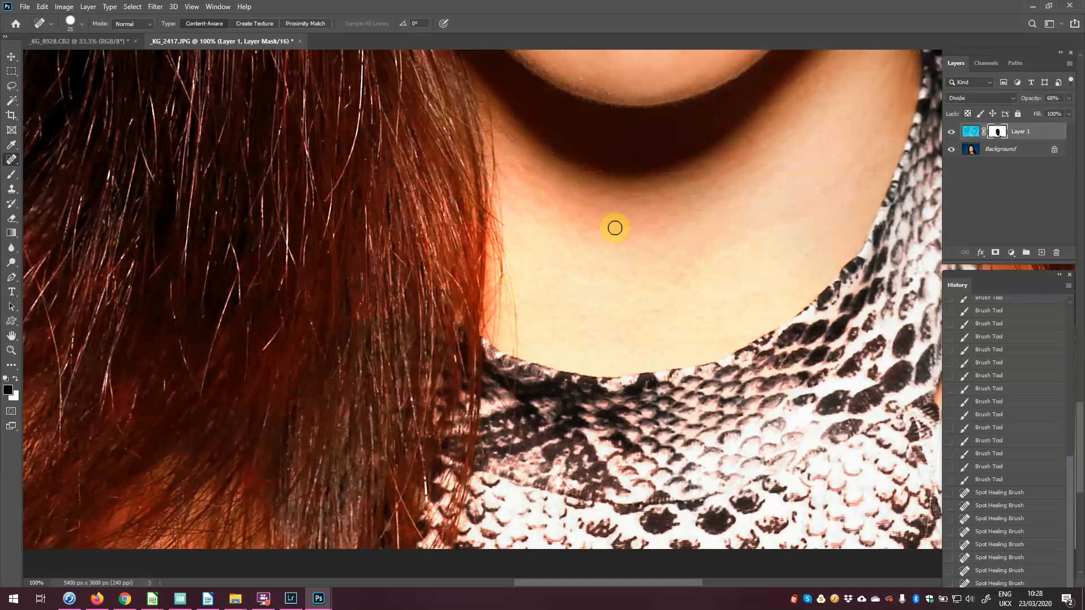
key(b)
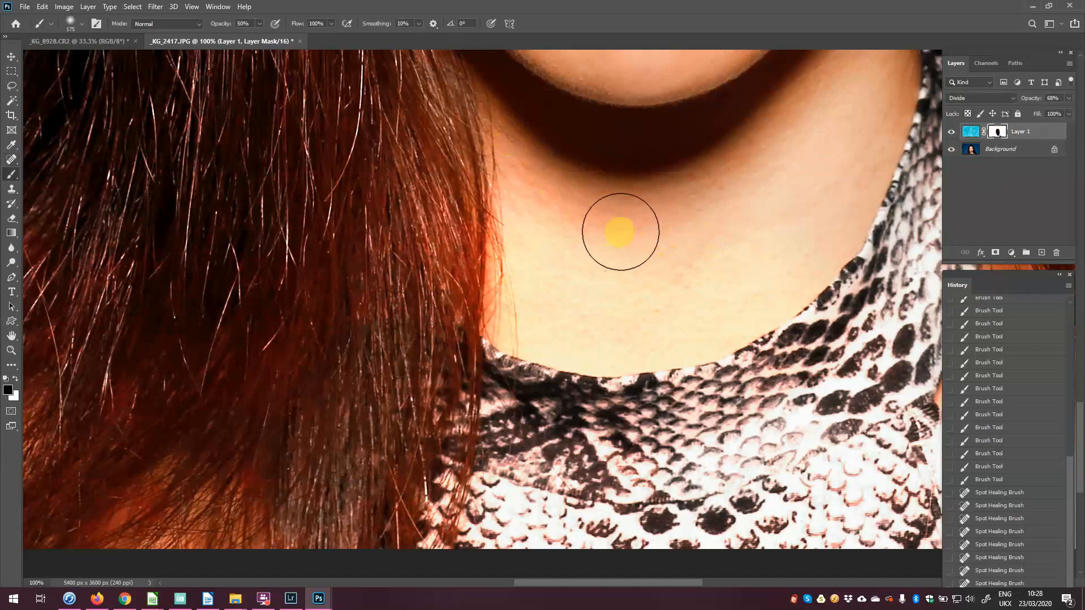
mouse_move(620, 231)
mouse_down()
mouse_move(559, 205)
mouse_move(609, 230)
mouse_move(679, 217)
mouse_move(726, 186)
mouse_move(681, 212)
mouse_move(566, 201)
mouse_move(555, 189)
mouse_move(549, 203)
mouse_move(686, 302)
mouse_move(543, 236)
mouse_move(531, 218)
mouse_move(522, 326)
mouse_move(556, 355)
mouse_up()
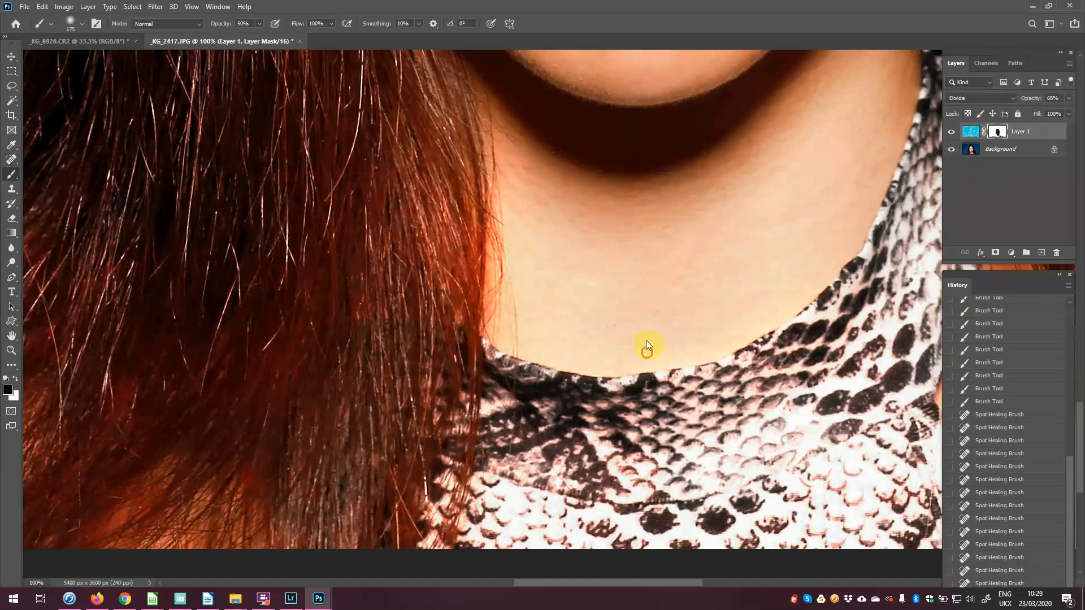
mouse_move(647, 345)
mouse_down()
mouse_move(857, 145)
mouse_move(825, 187)
mouse_move(496, 235)
mouse_move(513, 323)
mouse_up()
drag(510, 322, 504, 150)
drag(672, 184, 614, 423)
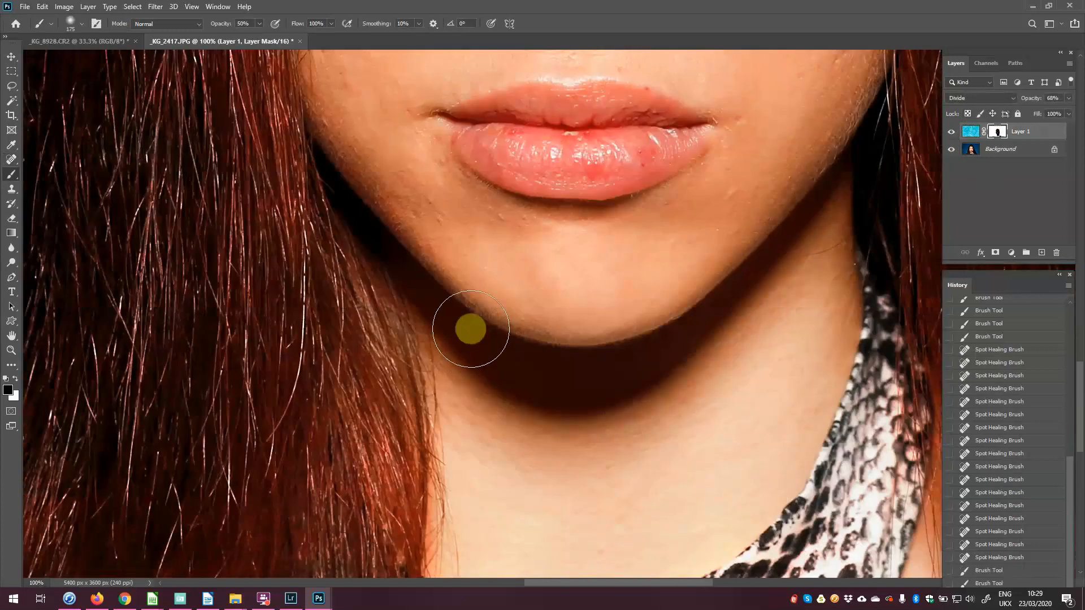
mouse_move(471, 329)
mouse_down()
mouse_move(336, 122)
mouse_move(452, 265)
mouse_move(354, 168)
mouse_move(467, 316)
mouse_up()
mouse_move(629, 311)
mouse_down()
mouse_move(765, 188)
mouse_move(754, 251)
mouse_move(814, 181)
mouse_move(831, 256)
mouse_move(842, 221)
mouse_move(836, 311)
mouse_move(849, 358)
mouse_up()
mouse_move(853, 269)
mouse_down()
mouse_move(615, 278)
mouse_move(563, 204)
mouse_up()
Step: Paint the mask down the fabric and along the forehead hairline, left cheek and hair
mouse_move(607, 324)
mouse_down()
mouse_move(604, 406)
mouse_move(571, 500)
mouse_up()
mouse_move(584, 183)
mouse_down()
mouse_move(588, 513)
mouse_move(576, 468)
mouse_move(575, 526)
mouse_up()
drag(546, 453, 511, 215)
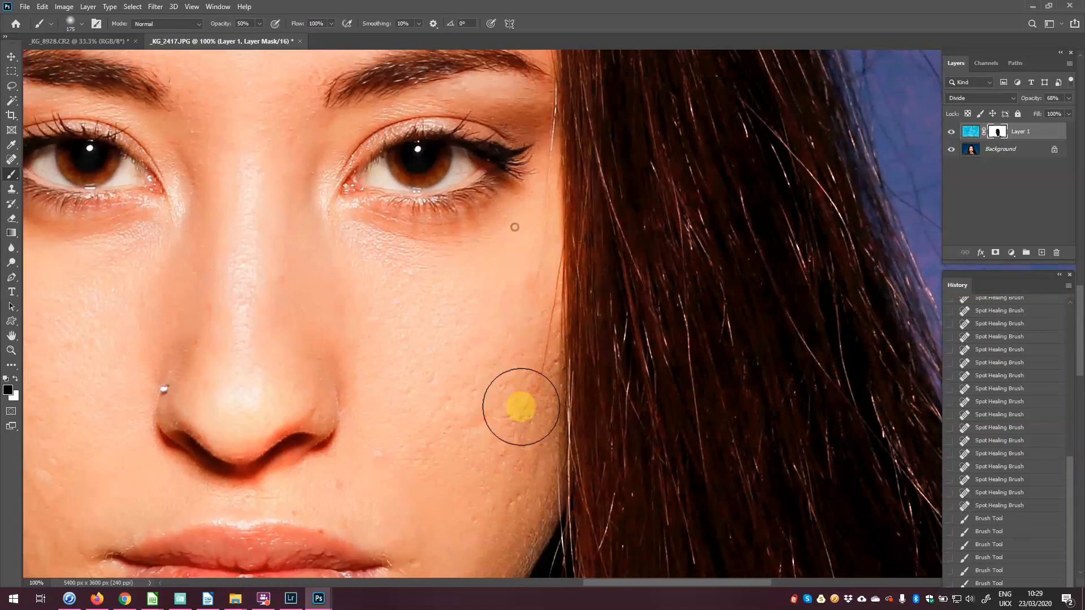
drag(490, 156, 520, 523)
mouse_move(535, 312)
mouse_down()
mouse_move(506, 222)
mouse_move(464, 183)
mouse_move(293, 160)
mouse_move(227, 185)
mouse_move(182, 358)
mouse_up()
mouse_move(180, 358)
mouse_down()
mouse_move(518, 310)
mouse_move(567, 322)
mouse_up()
mouse_move(595, 110)
mouse_down()
mouse_move(460, 147)
mouse_move(428, 206)
mouse_move(394, 320)
mouse_move(409, 292)
mouse_move(403, 415)
mouse_move(360, 389)
mouse_move(386, 519)
mouse_move(427, 464)
mouse_move(491, 500)
mouse_move(508, 84)
mouse_up()
mouse_move(429, 147)
mouse_down()
mouse_move(412, 121)
mouse_move(421, 456)
mouse_move(584, 457)
mouse_move(573, 134)
mouse_move(552, 44)
mouse_up()
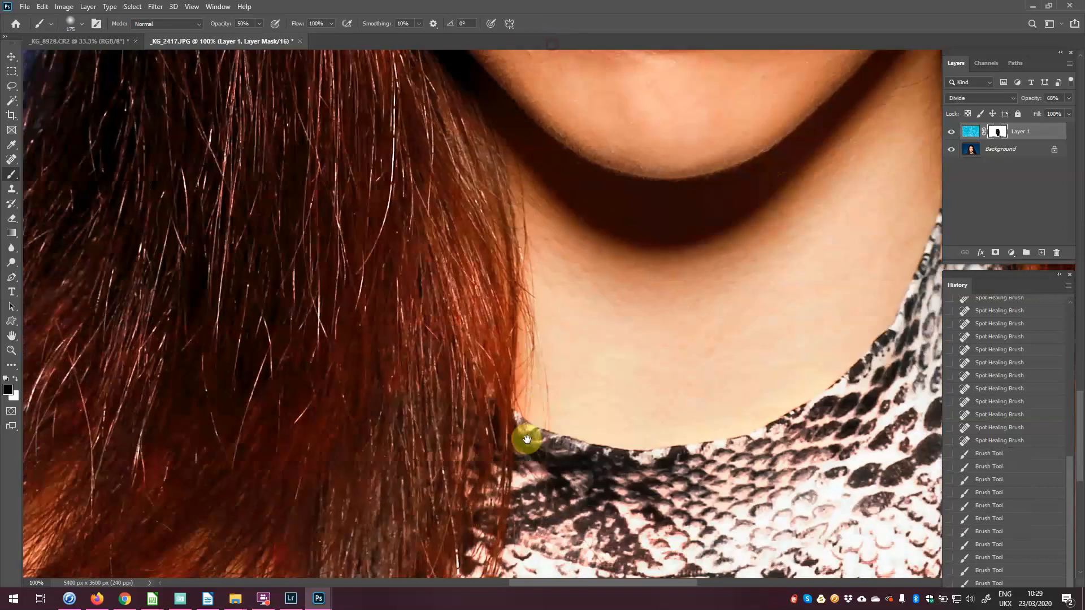
drag(527, 440, 476, 113)
mouse_move(270, 199)
mouse_down()
mouse_move(295, 226)
mouse_move(317, 189)
mouse_move(302, 210)
mouse_move(354, 194)
mouse_move(335, 163)
mouse_up()
Step: Paint white over the red spot in the hair, then fit the whole portrait on screen
key(x)
key(x)
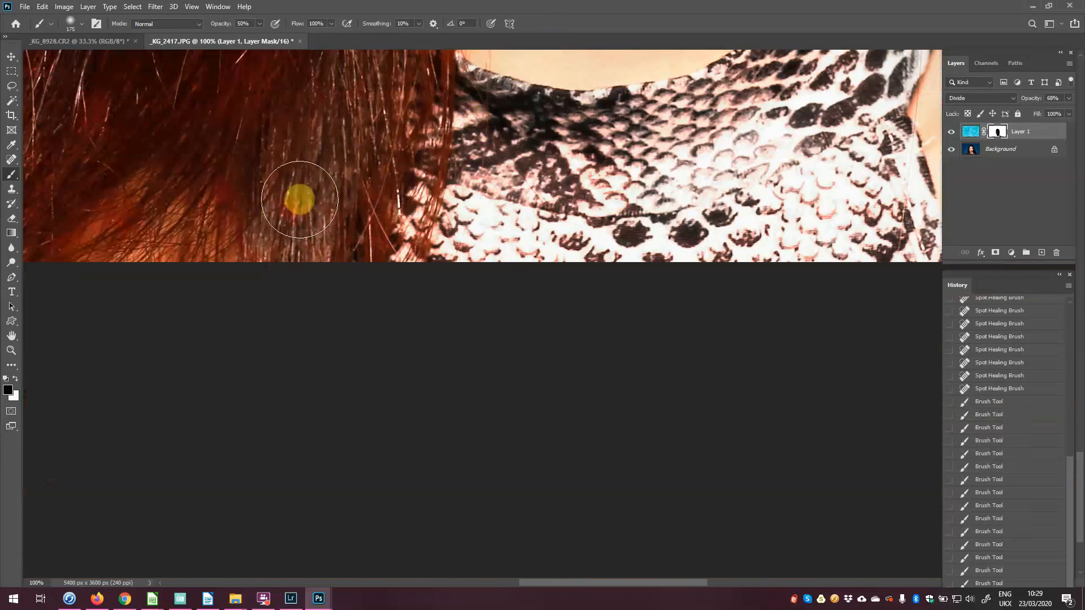
click(295, 206)
click(295, 206)
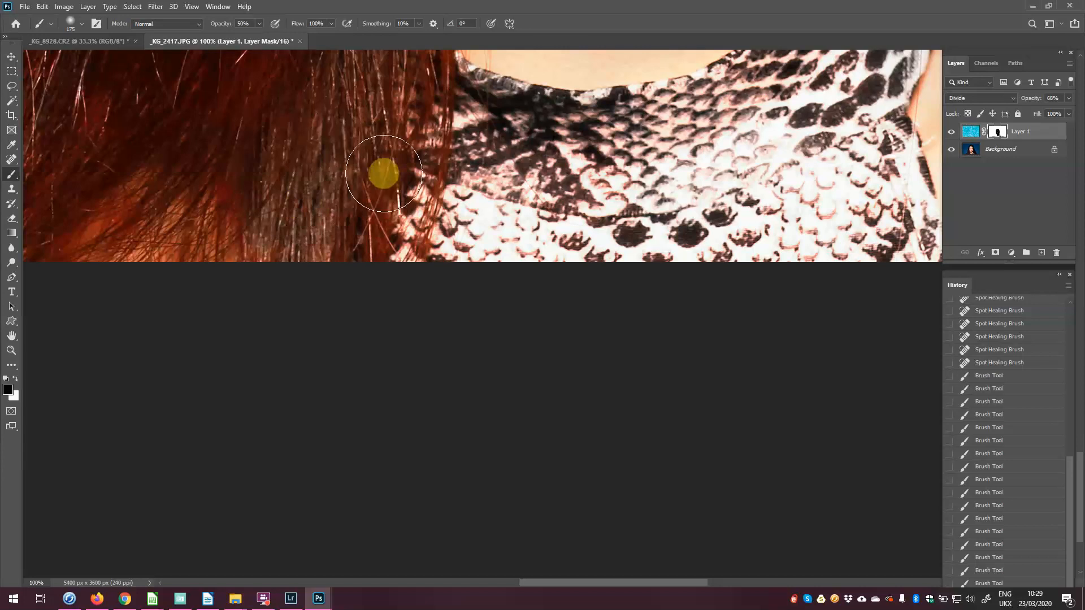
key(ctrl+0)
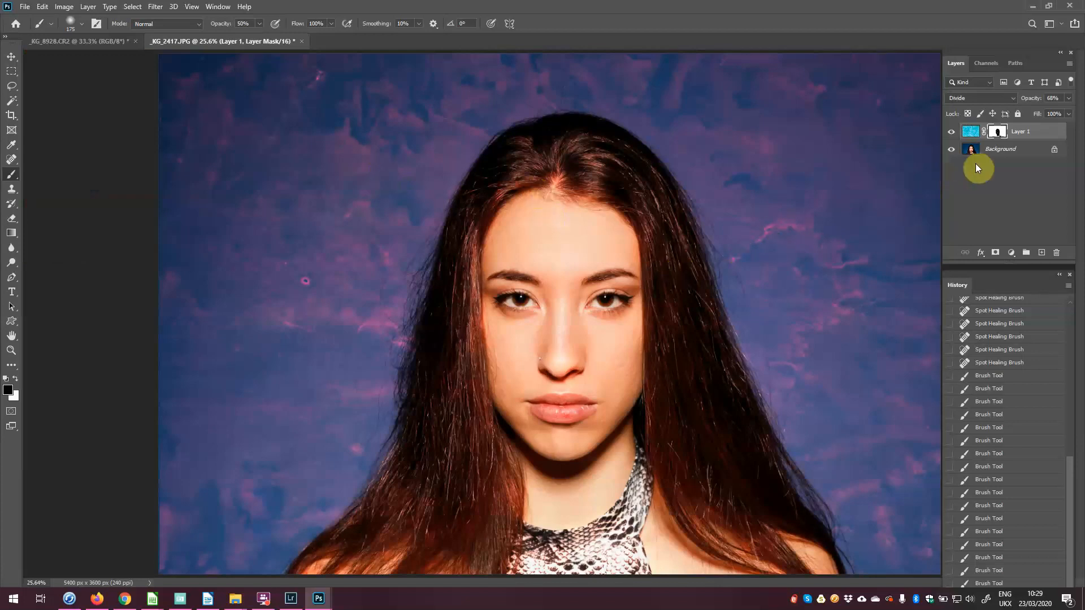
Step: Heal three spots on Layer 1's blue background and float the _KG_8928.CR2 window
click(971, 131)
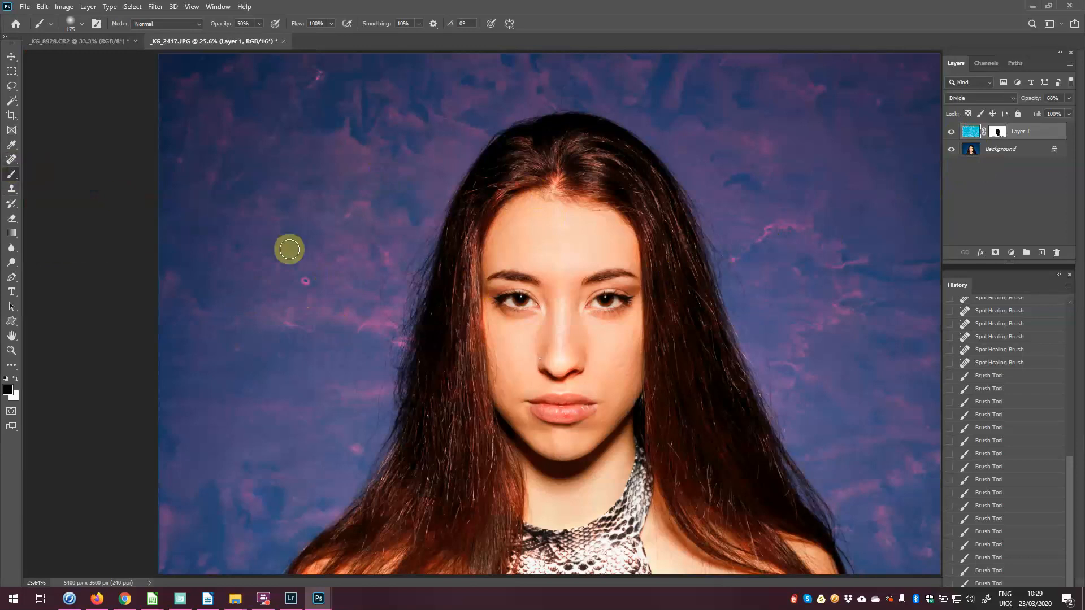
key(j)
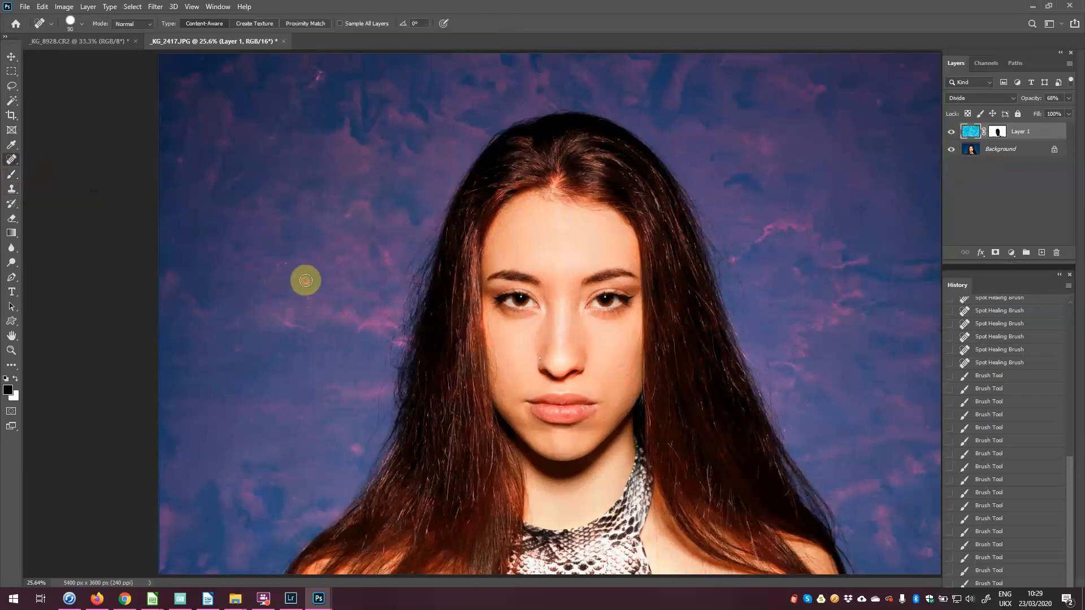
click(302, 281)
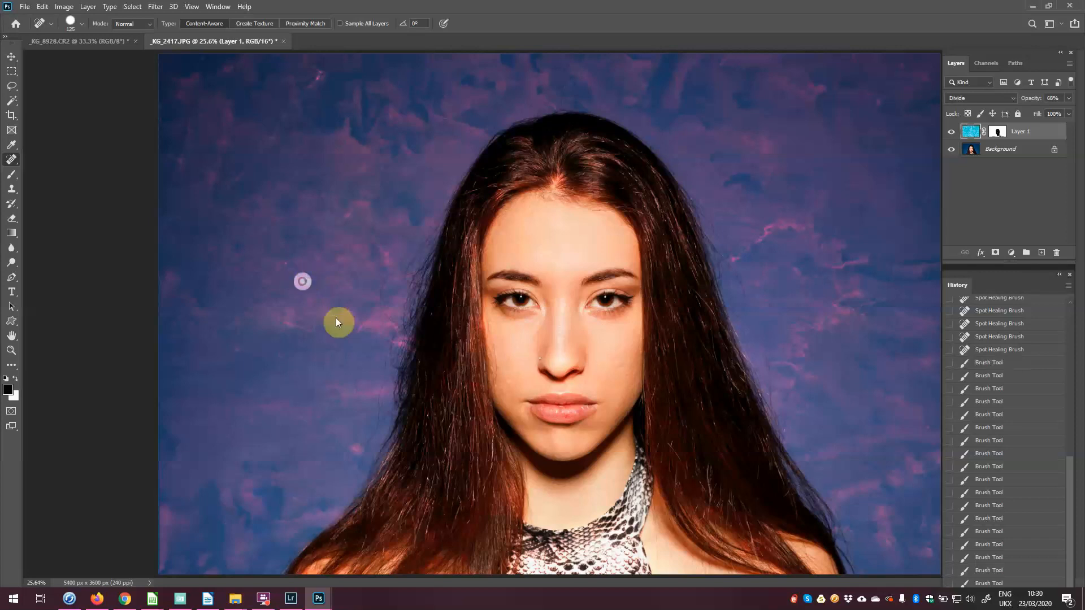
click(318, 79)
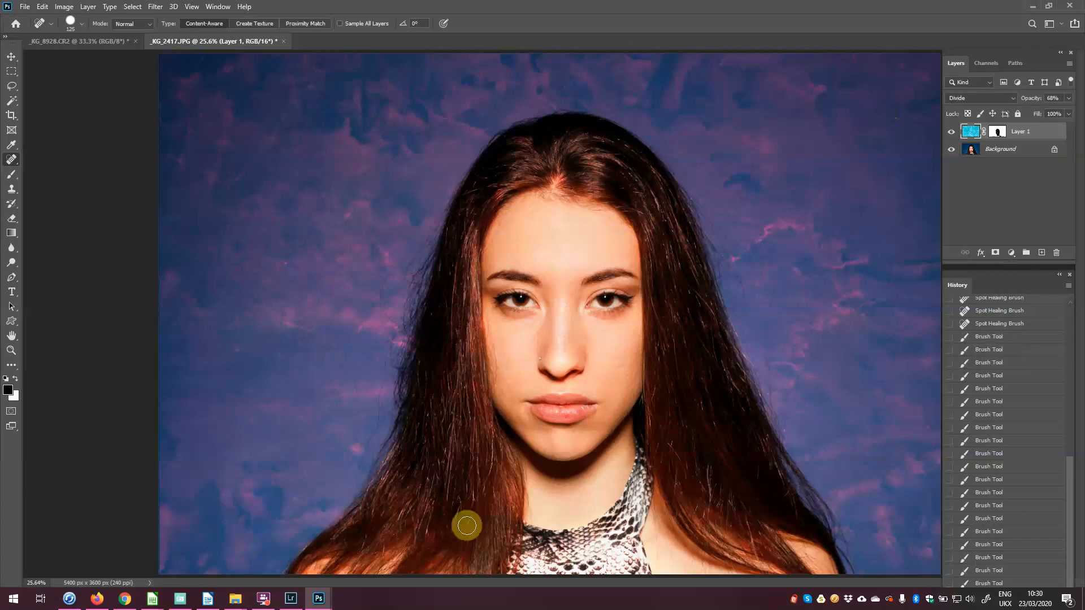
click(286, 265)
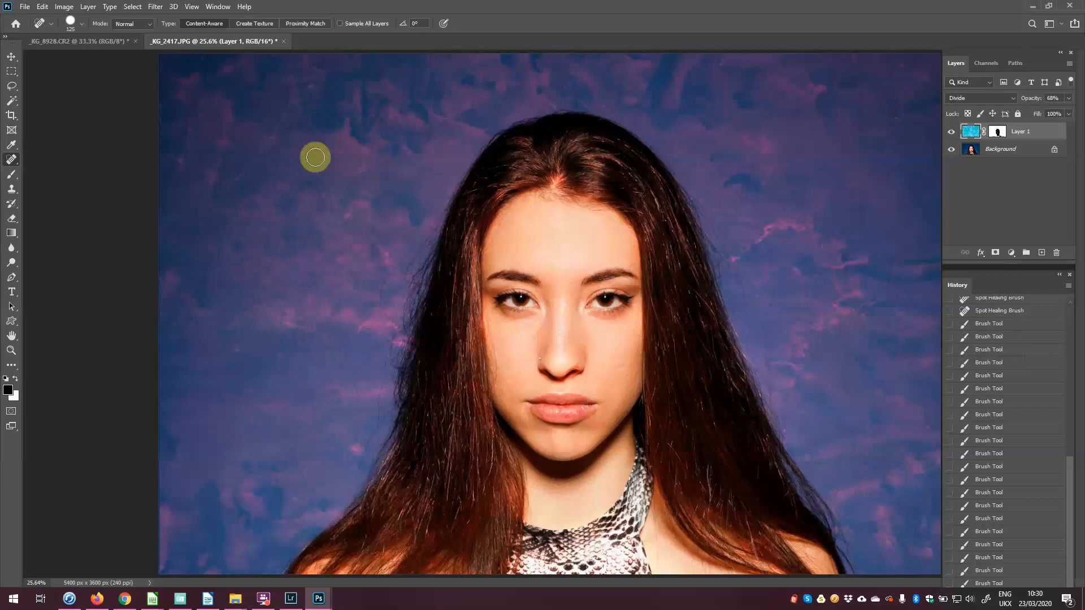
drag(78, 44, 580, 121)
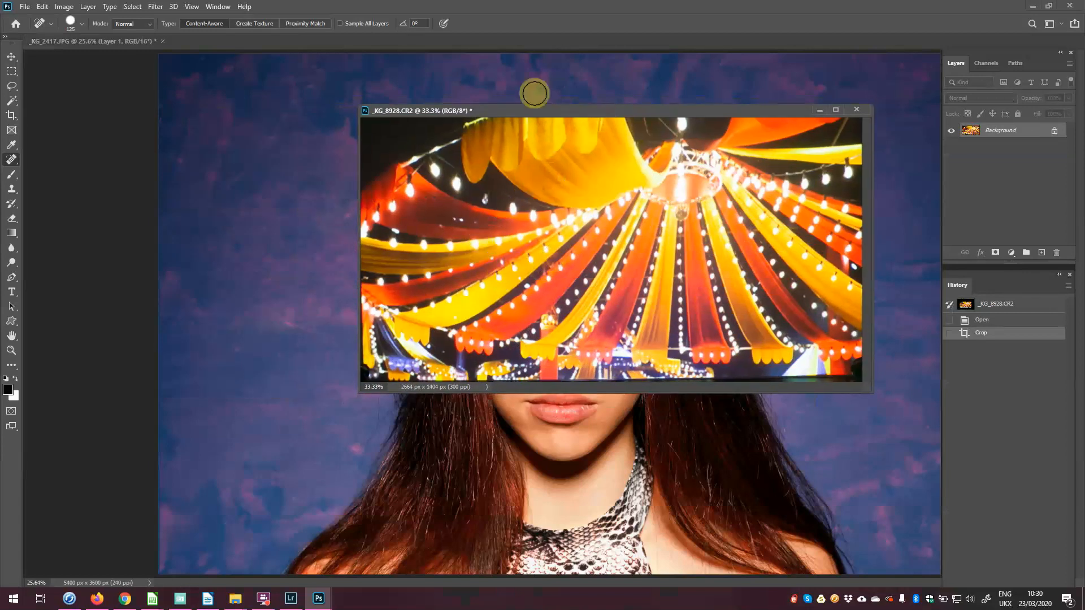
Step: Drop the circus-tent photo onto the portrait, accepting the bit-depth and colour profile conversions
mouse_move(581, 110)
mouse_down()
mouse_move(596, 113)
mouse_move(504, 91)
mouse_up()
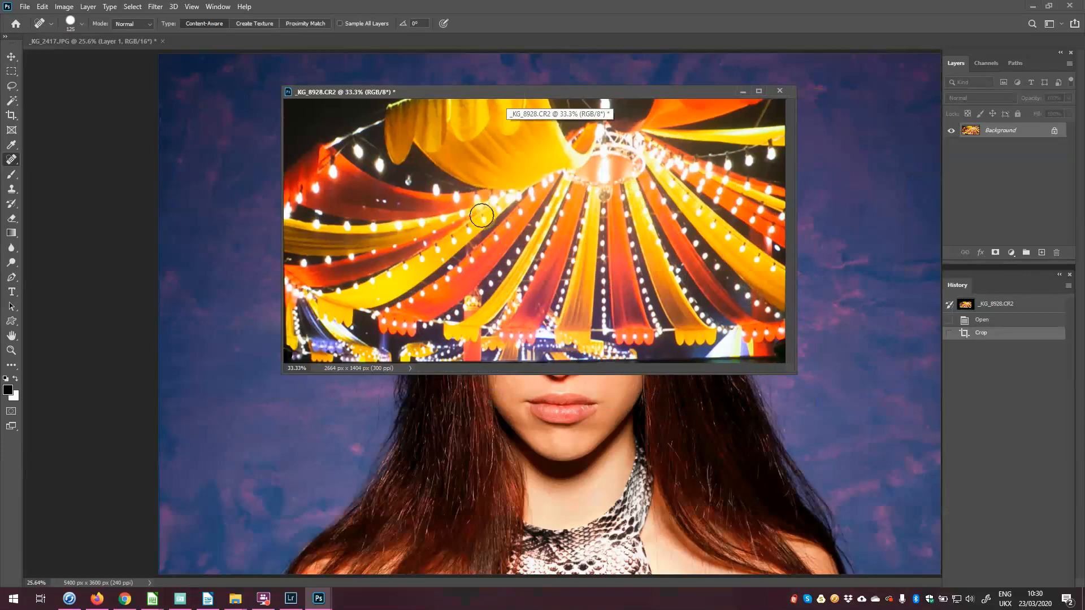
key(v)
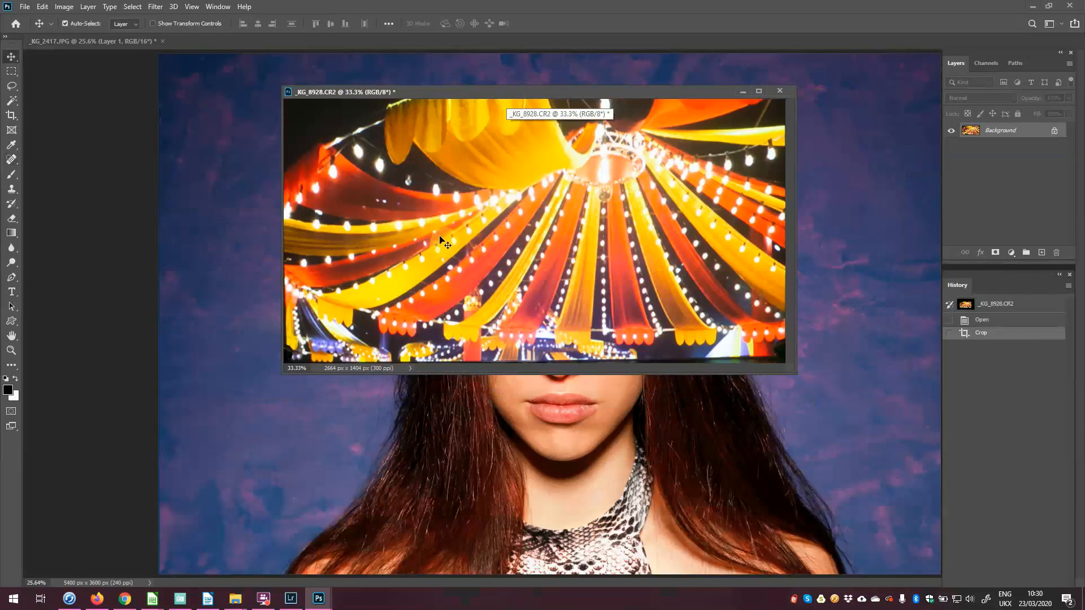
drag(429, 246, 421, 249)
drag(263, 291, 256, 292)
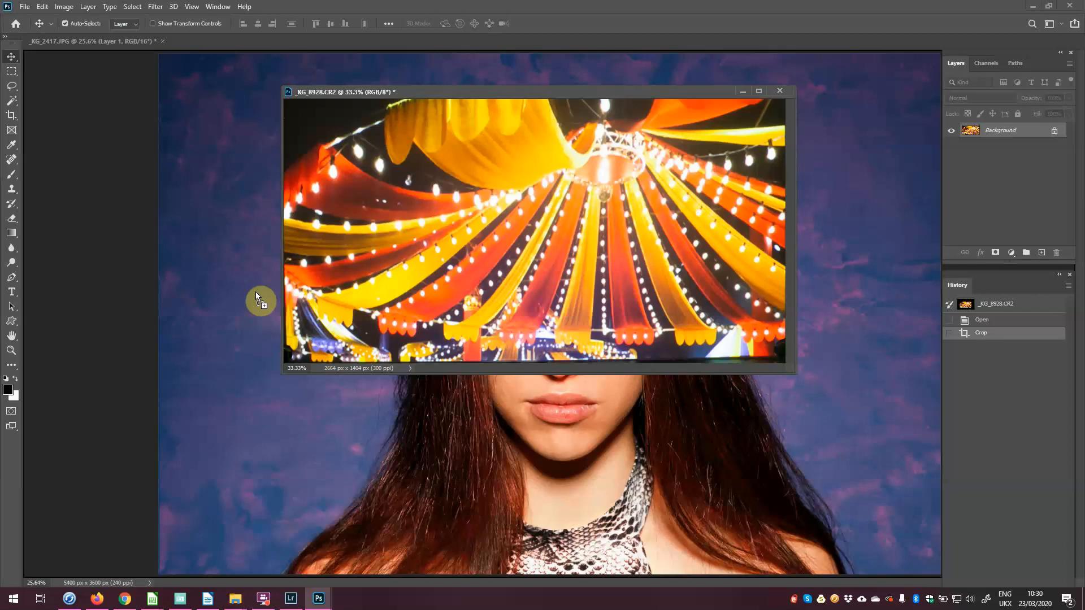
click(533, 229)
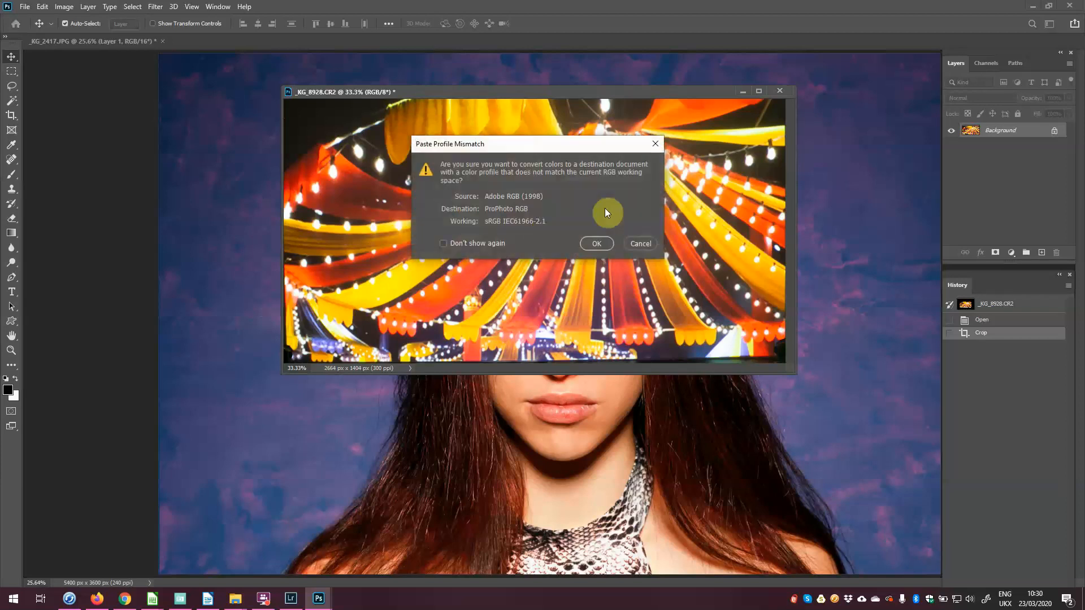
click(597, 237)
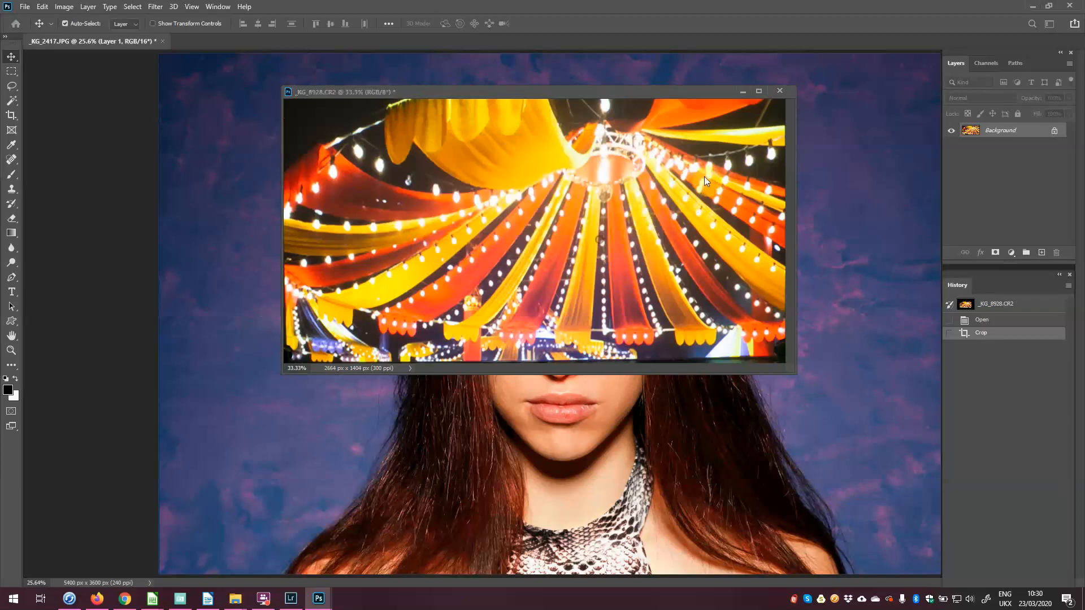
Step: Minimize the CR2 window and move Layer 2 up and right over the upper image
click(742, 93)
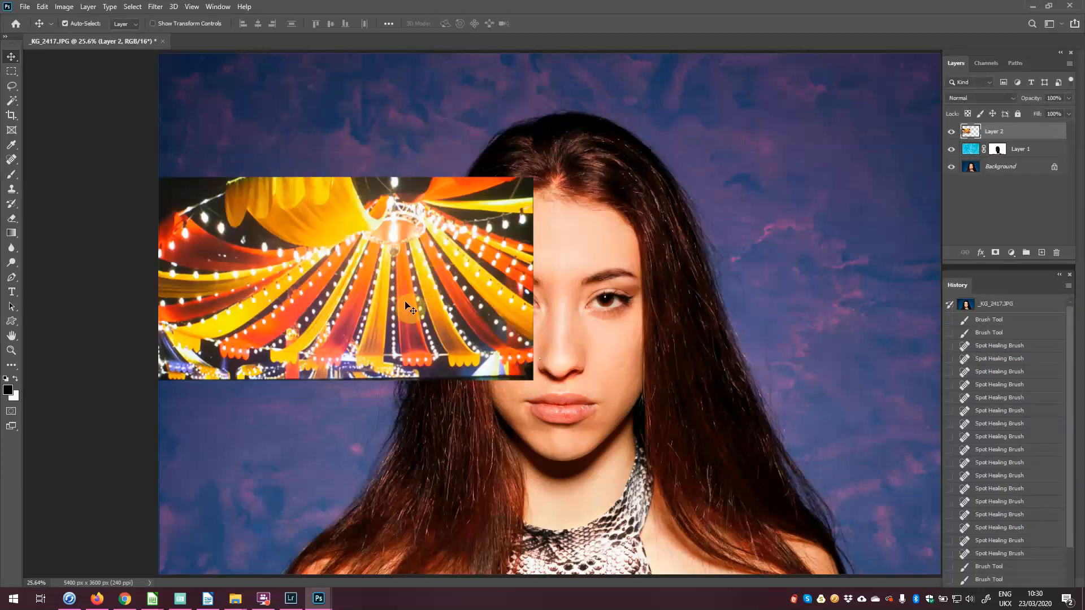
drag(417, 304, 431, 211)
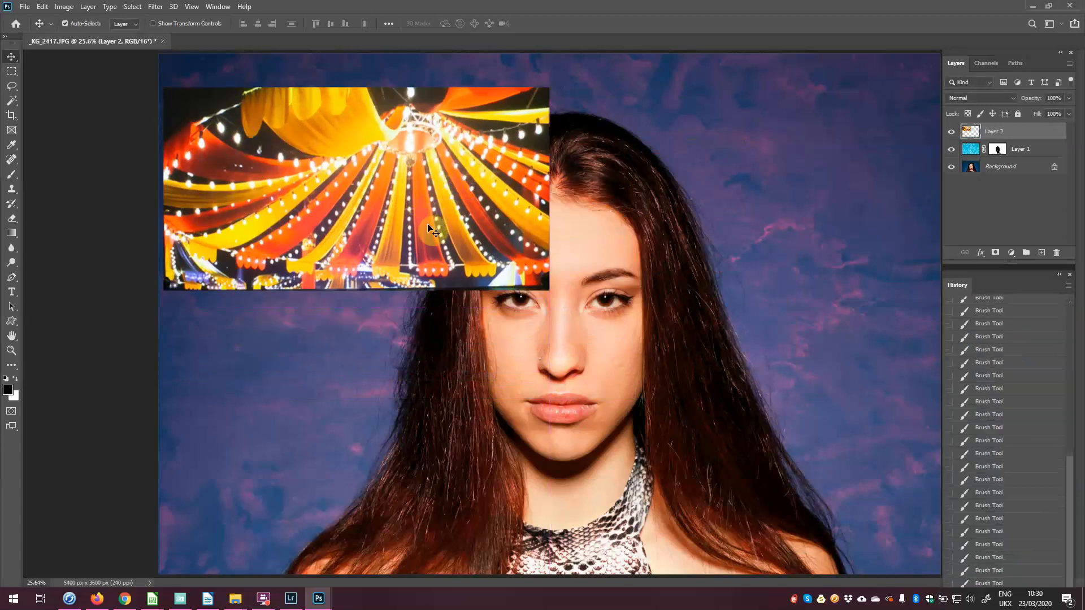
key(ctrl+t)
Step: Enlarge Layer 2 and stretch it to the top and bottom canvas edges, then commit
drag(549, 288, 921, 565)
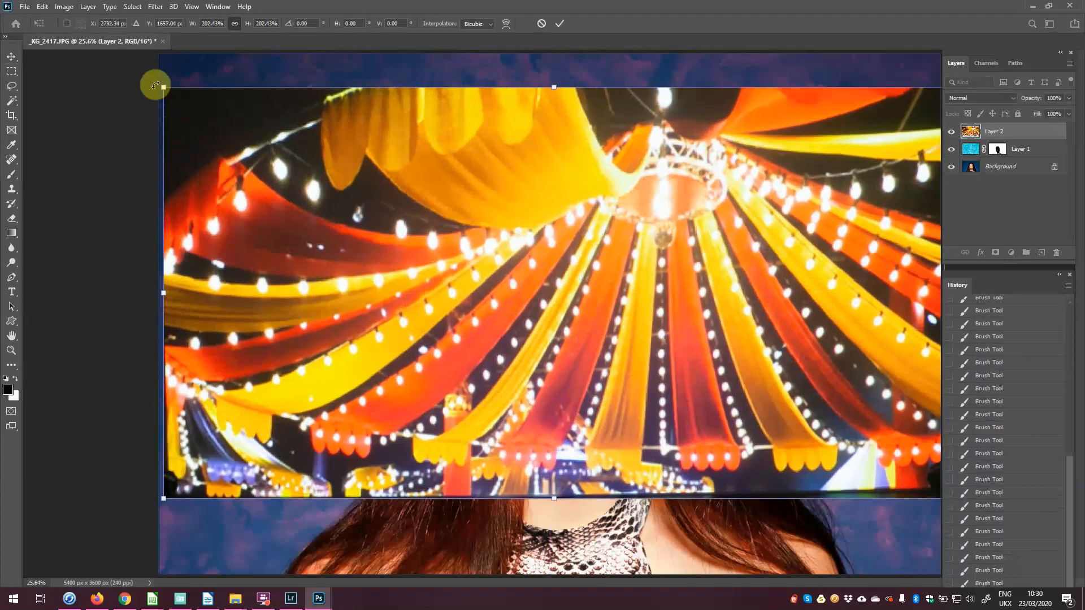
drag(164, 87, 152, 80)
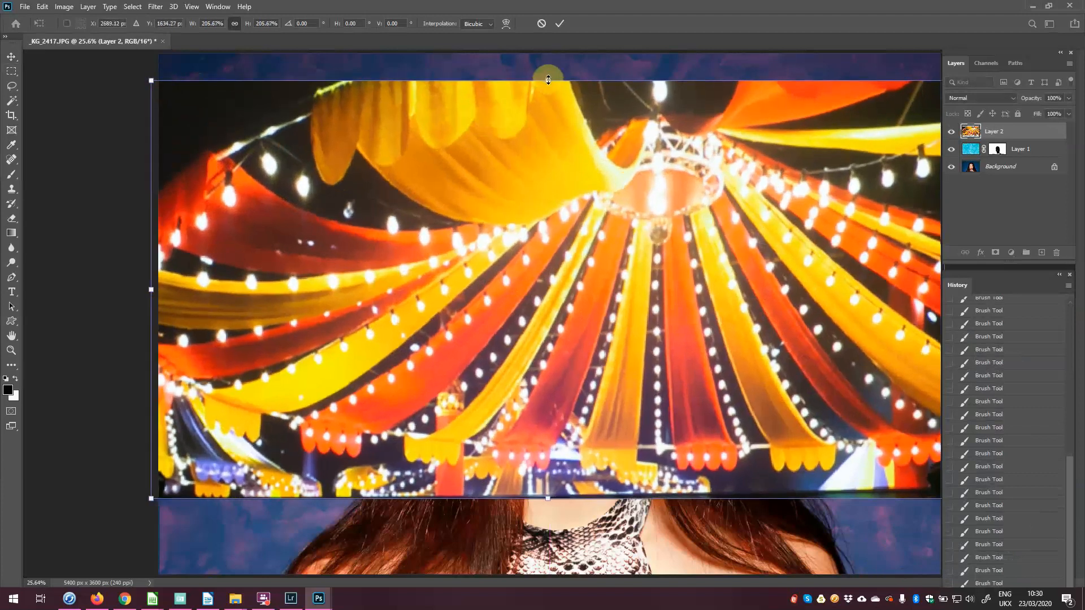
drag(547, 79, 549, 52)
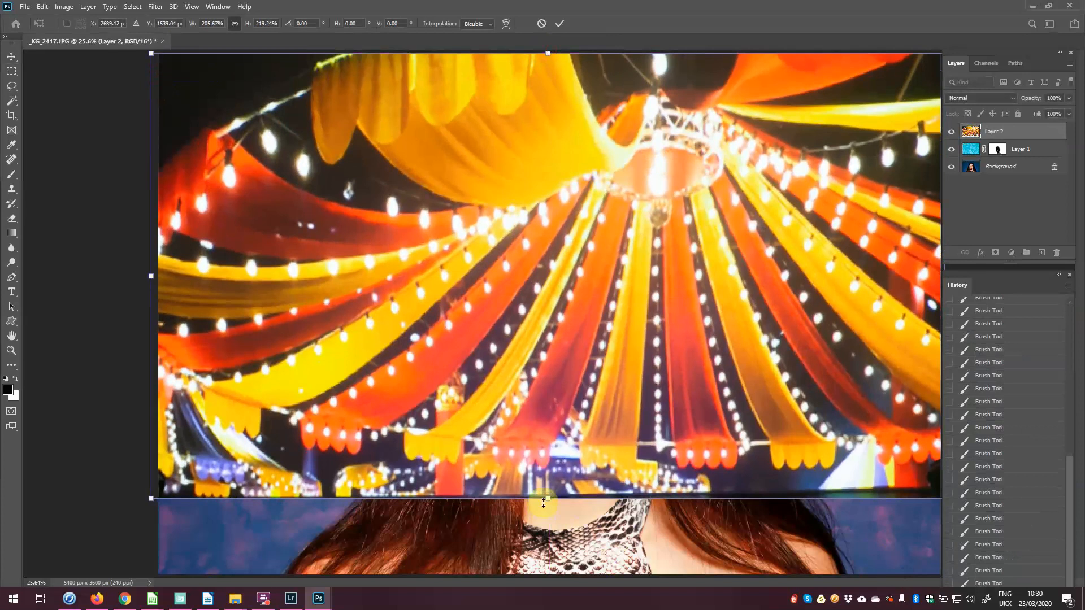
drag(545, 501, 560, 575)
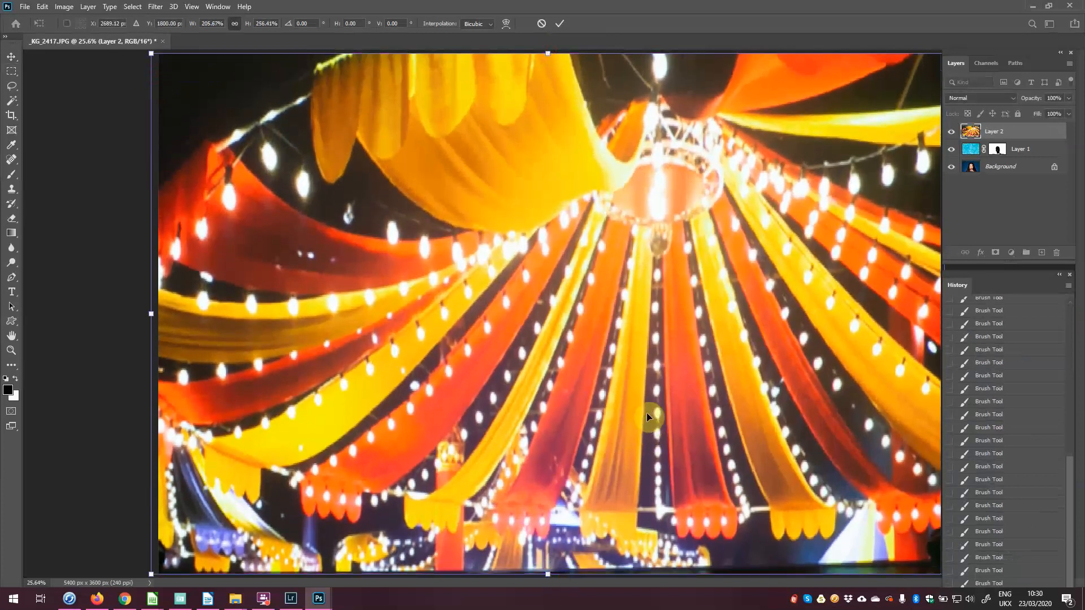
key(ctrl+minus)
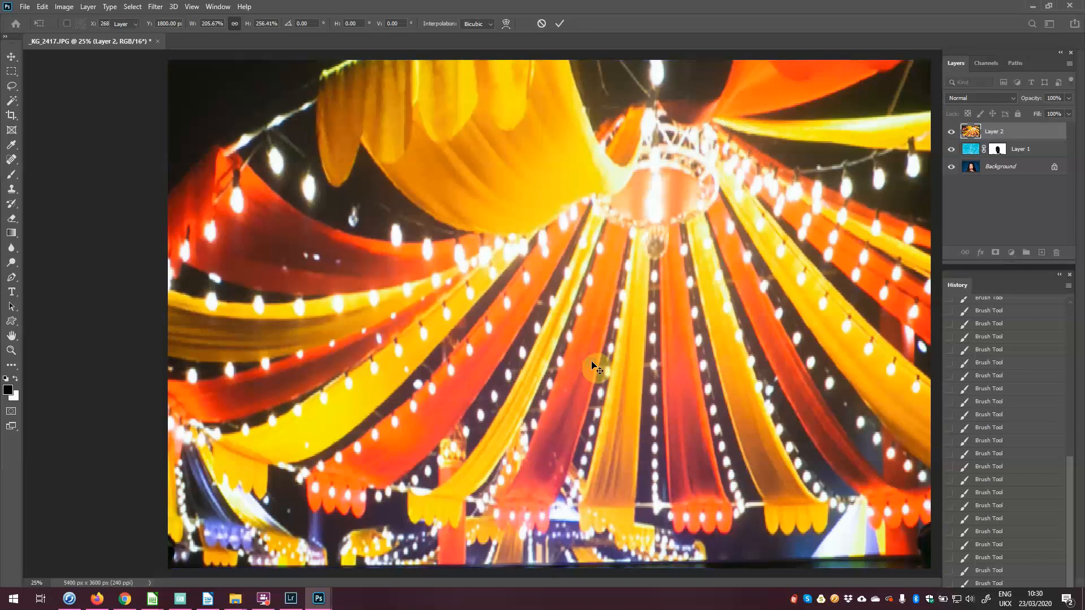
key(Return)
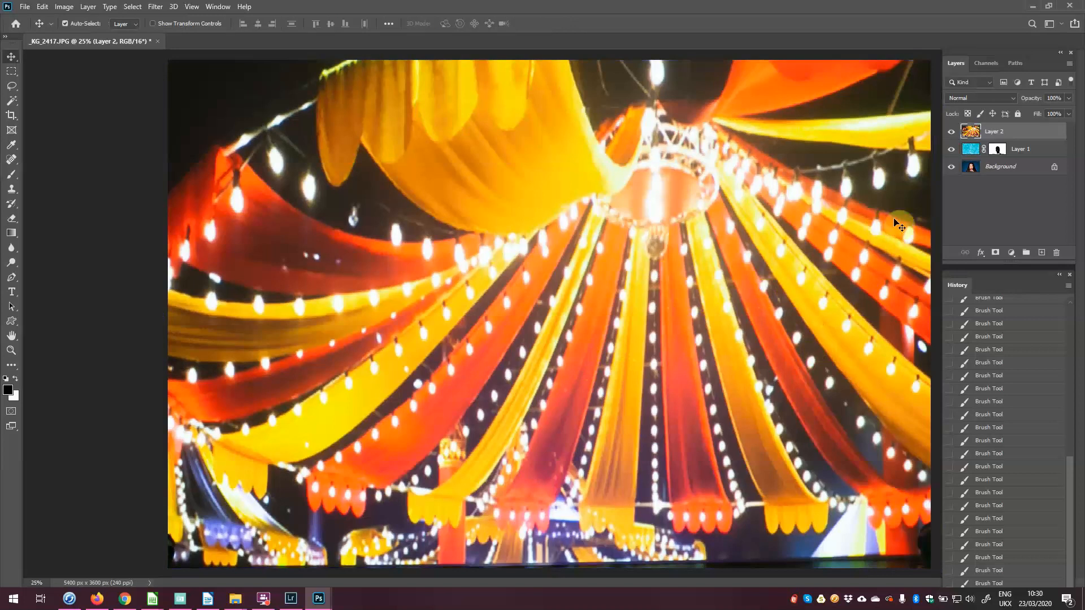
Step: Set the circus-tent Layer 2 to Overlay blend mode at about 14% opacity
click(967, 98)
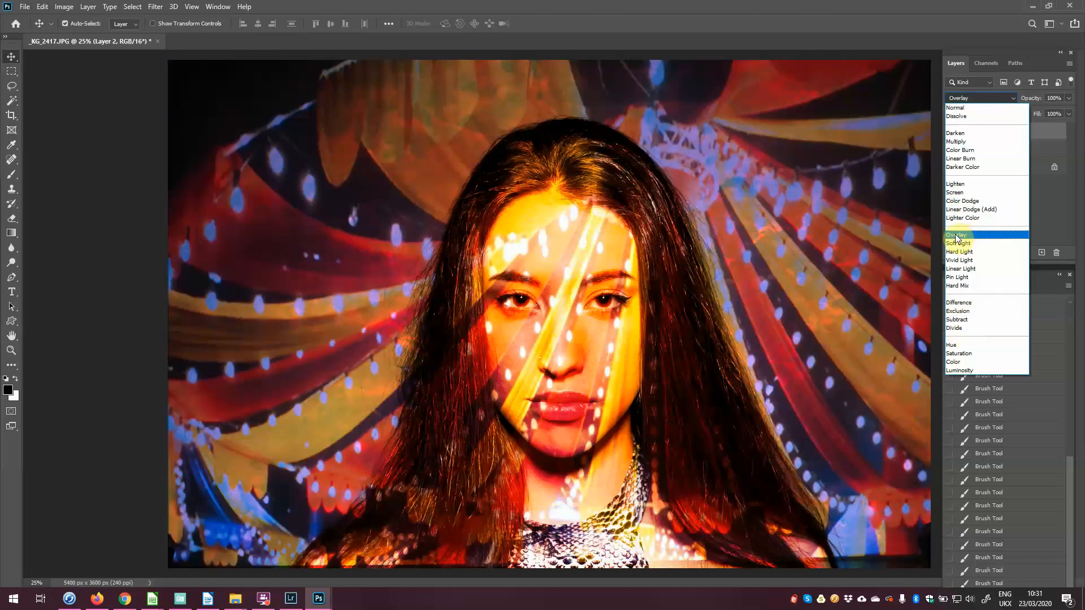
click(955, 236)
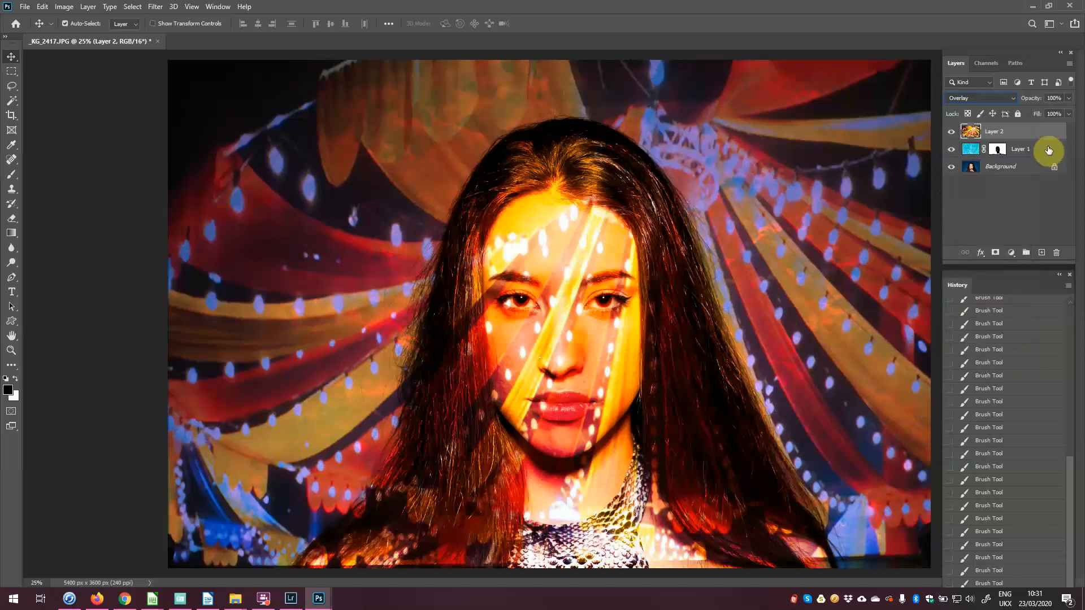
click(1069, 99)
drag(1068, 112, 1026, 113)
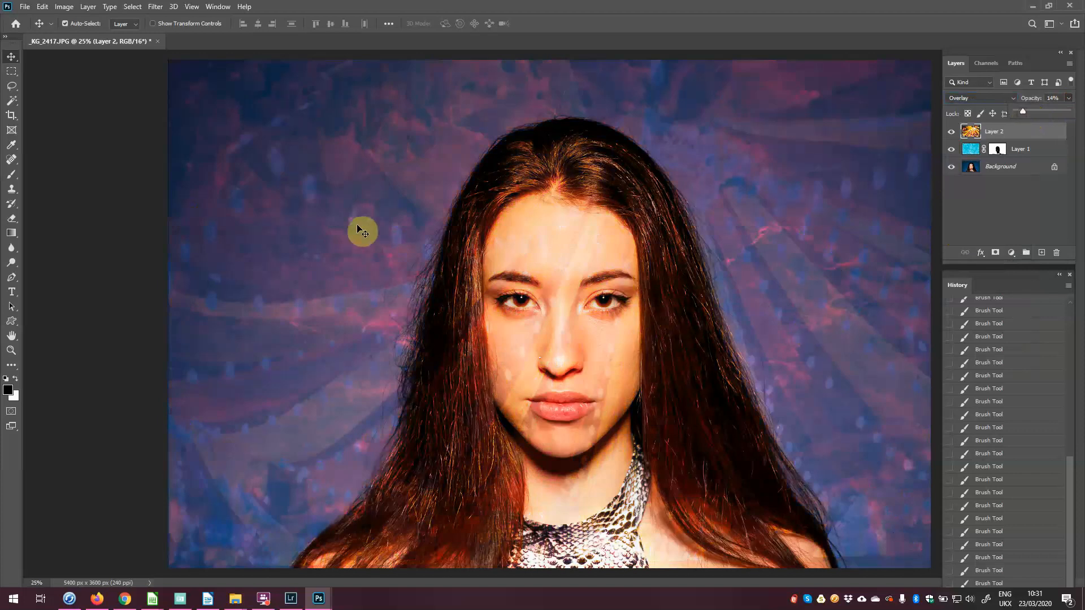
click(42, 7)
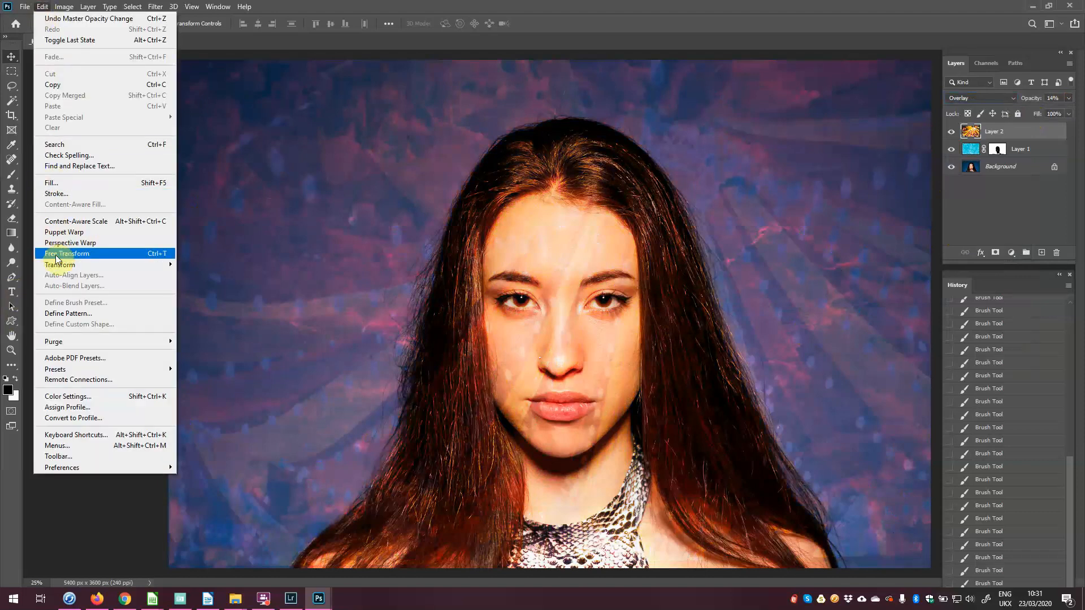
Step: Rotate the circus-tent layer 180° and nudge it slightly upward, then commit
click(267, 56)
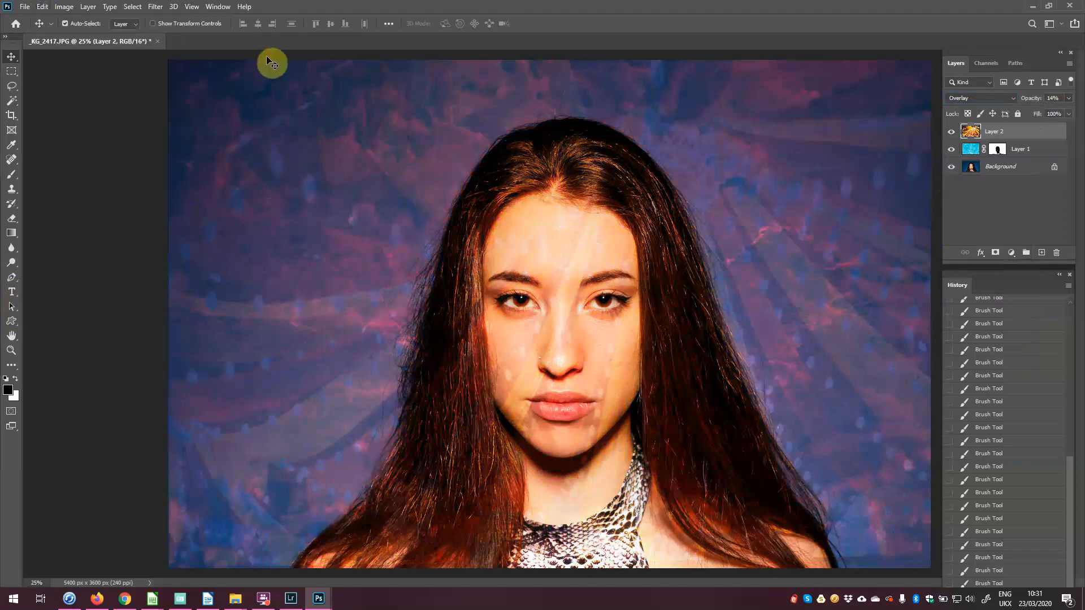
key(ctrl+t)
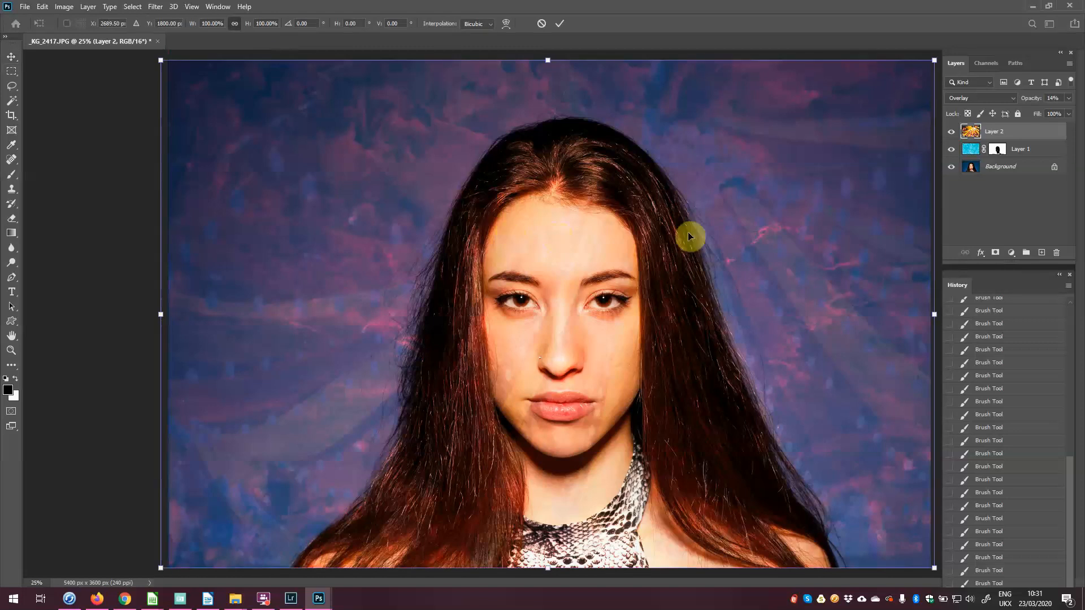
right_click(635, 271)
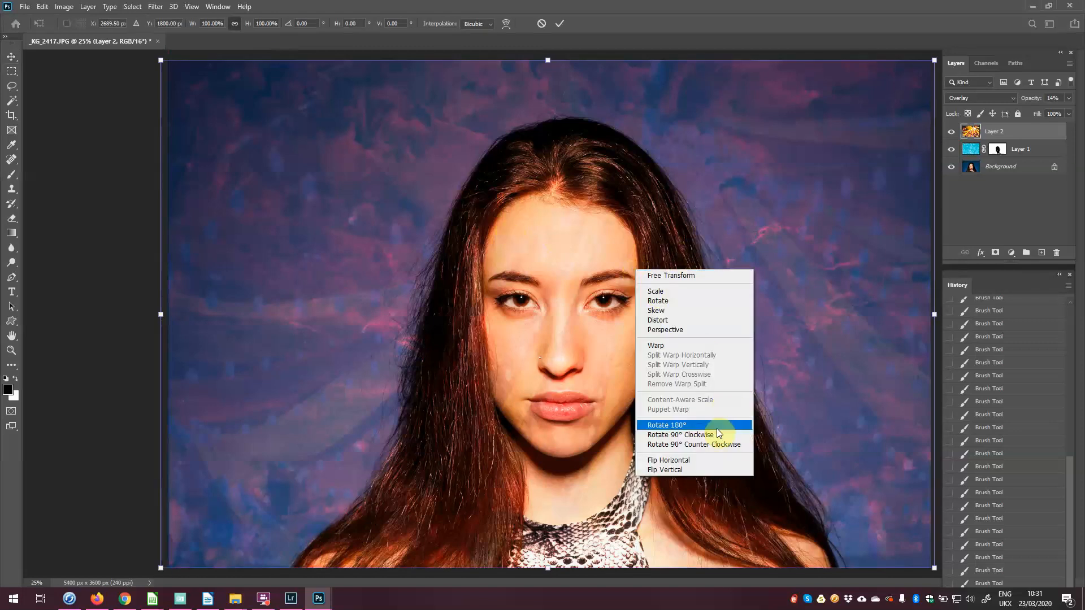
click(700, 427)
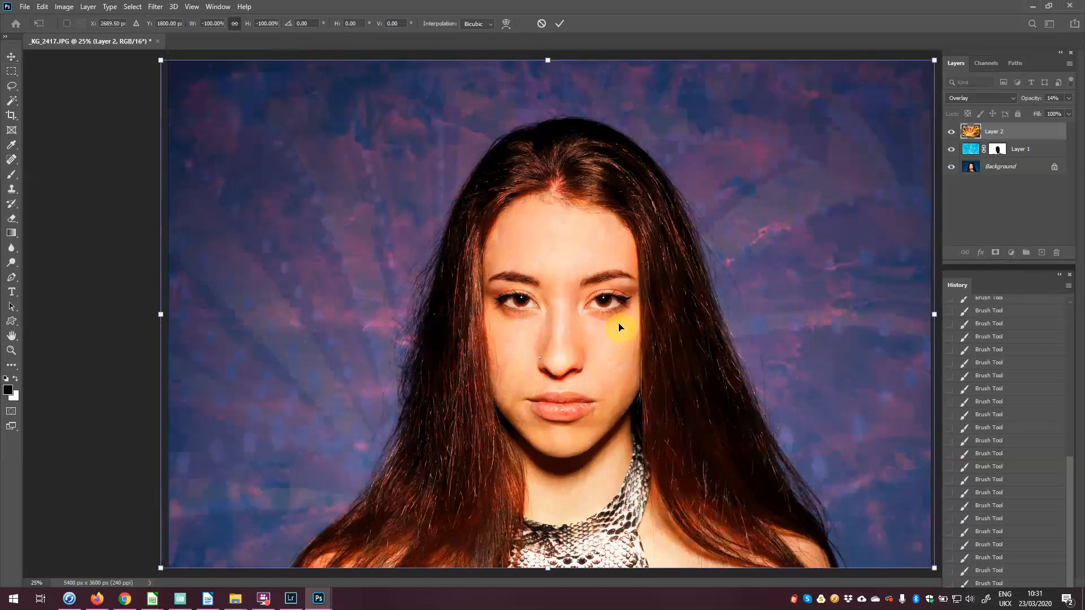
drag(620, 323, 618, 255)
key(Return)
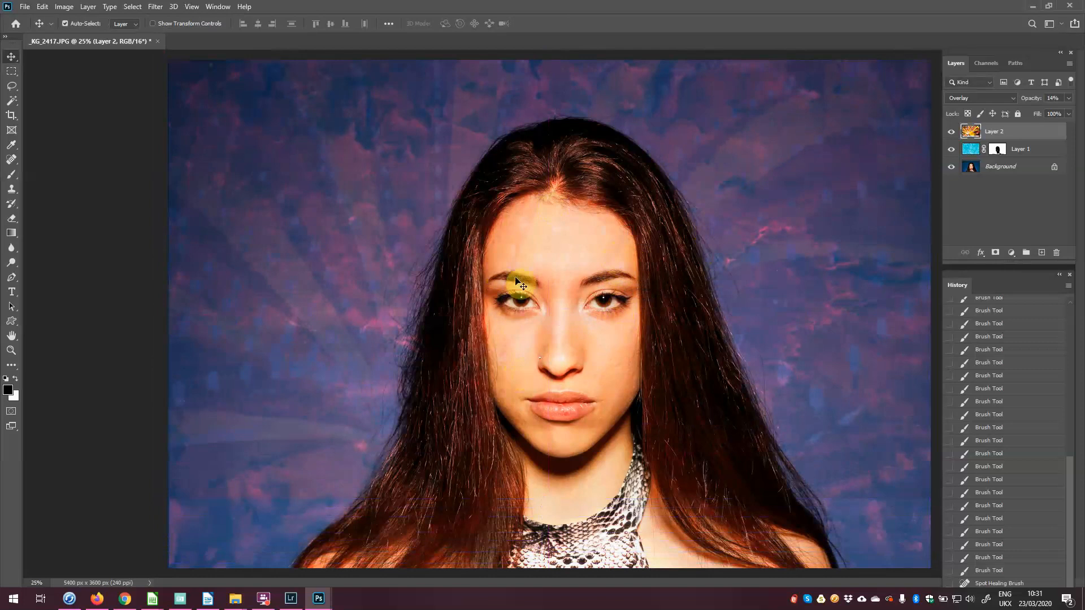
Step: Add a mask to Layer 2 and paint black over the face and lower corners with a 700 brush at 100%
click(996, 252)
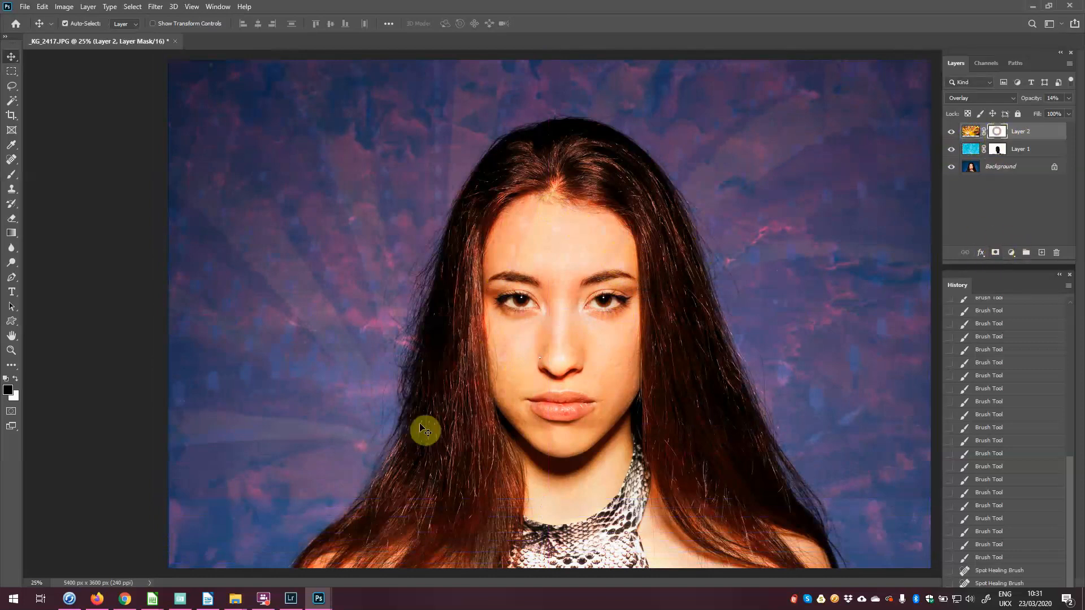
key(b)
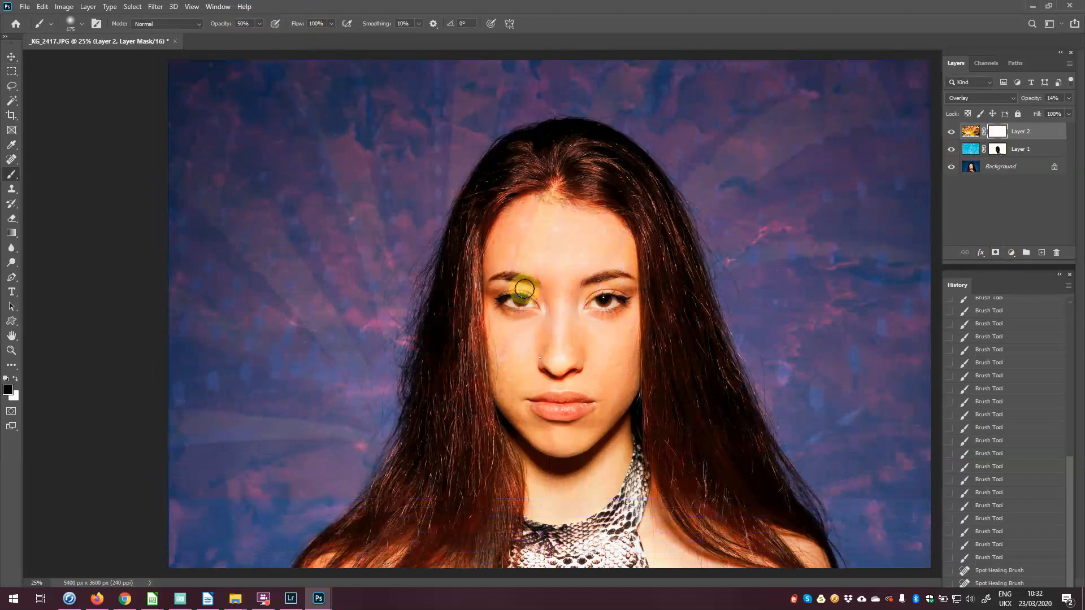
key(0)
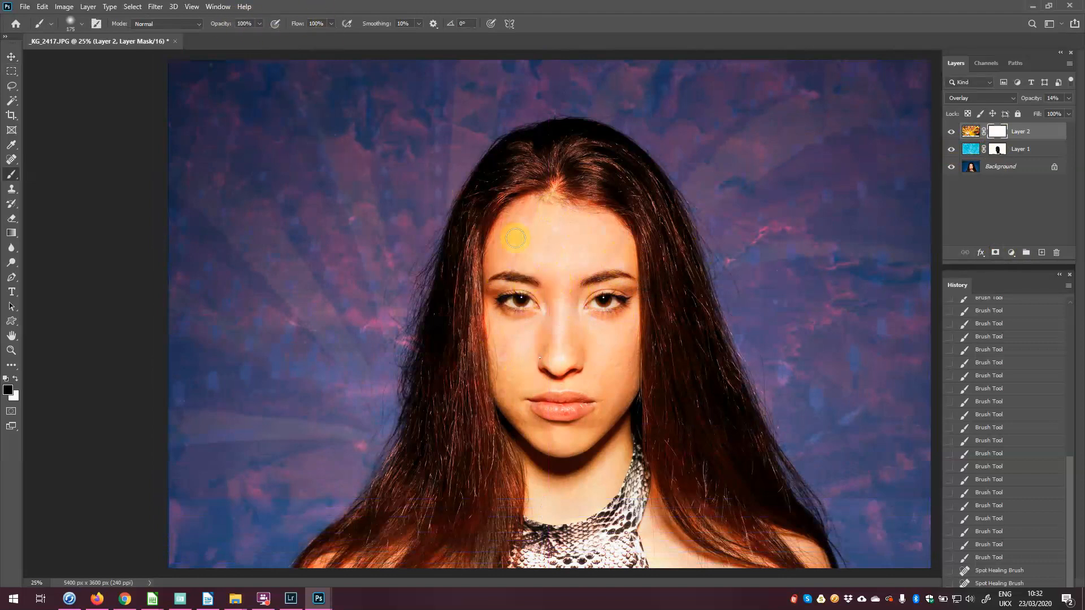
key(])
key(])
key(])
key(])
key(])
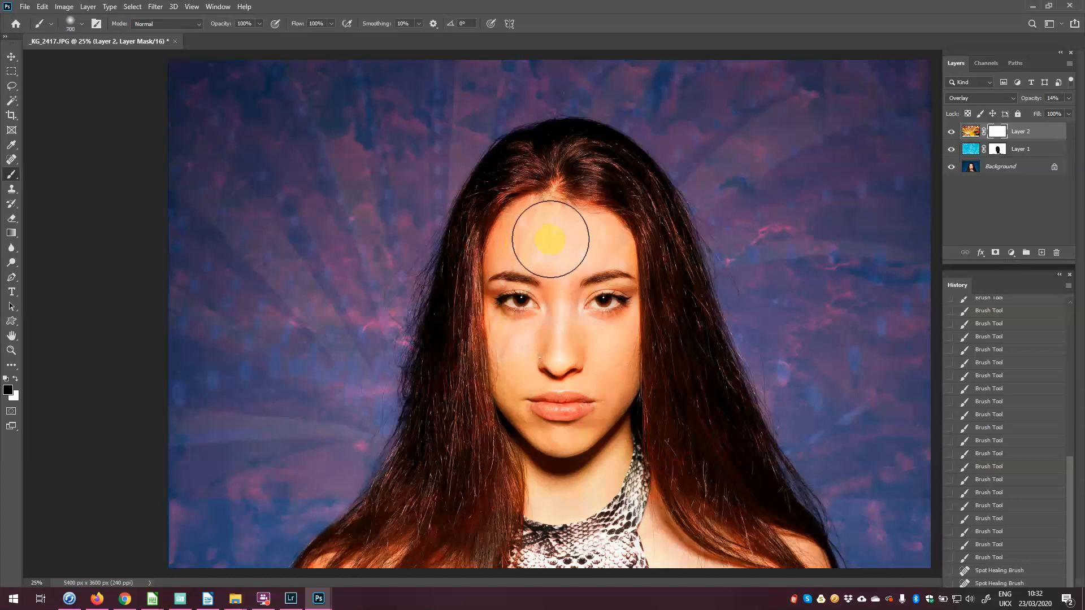
mouse_move(550, 239)
mouse_down()
mouse_move(532, 260)
mouse_move(529, 343)
mouse_move(553, 372)
mouse_move(533, 361)
mouse_move(551, 395)
mouse_move(593, 369)
mouse_move(605, 279)
mouse_move(577, 247)
mouse_move(592, 279)
mouse_move(542, 330)
mouse_move(508, 300)
mouse_move(572, 468)
mouse_move(580, 447)
mouse_move(580, 467)
mouse_move(591, 462)
mouse_move(575, 305)
mouse_move(534, 386)
mouse_move(526, 272)
mouse_move(552, 235)
mouse_move(582, 274)
mouse_move(571, 393)
mouse_move(557, 404)
mouse_move(570, 398)
mouse_move(582, 274)
mouse_move(593, 280)
mouse_move(538, 339)
mouse_move(595, 392)
mouse_move(592, 408)
mouse_move(628, 450)
mouse_move(486, 484)
mouse_move(522, 231)
mouse_move(606, 259)
mouse_move(735, 535)
mouse_move(655, 483)
mouse_move(552, 274)
mouse_up()
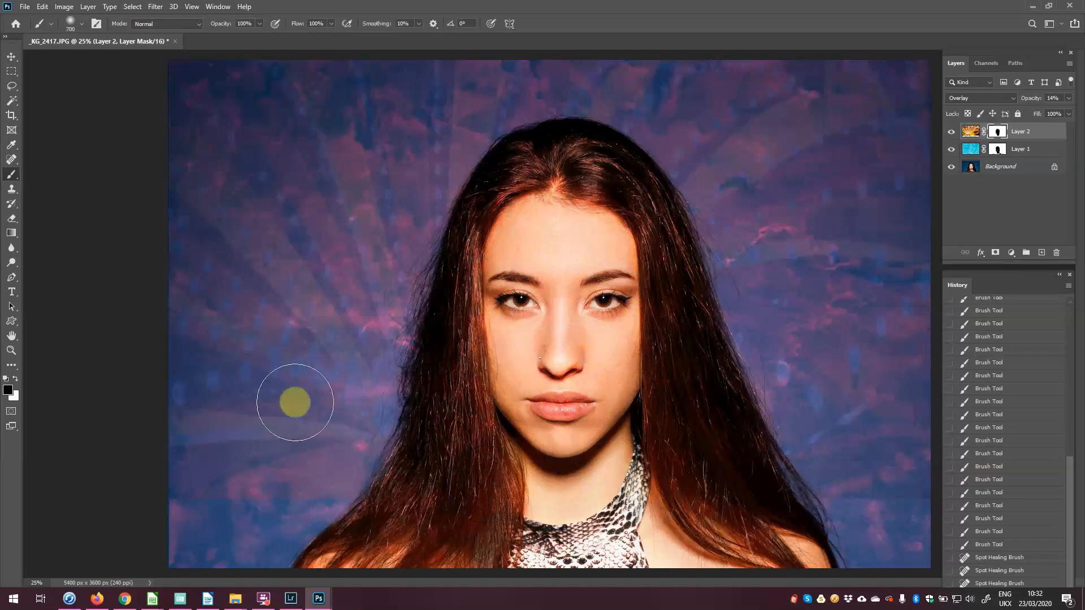
mouse_move(355, 519)
mouse_down()
mouse_move(179, 514)
mouse_move(344, 515)
mouse_up()
mouse_move(925, 505)
mouse_down()
mouse_move(829, 519)
mouse_move(925, 520)
mouse_move(776, 535)
mouse_move(764, 496)
mouse_up()
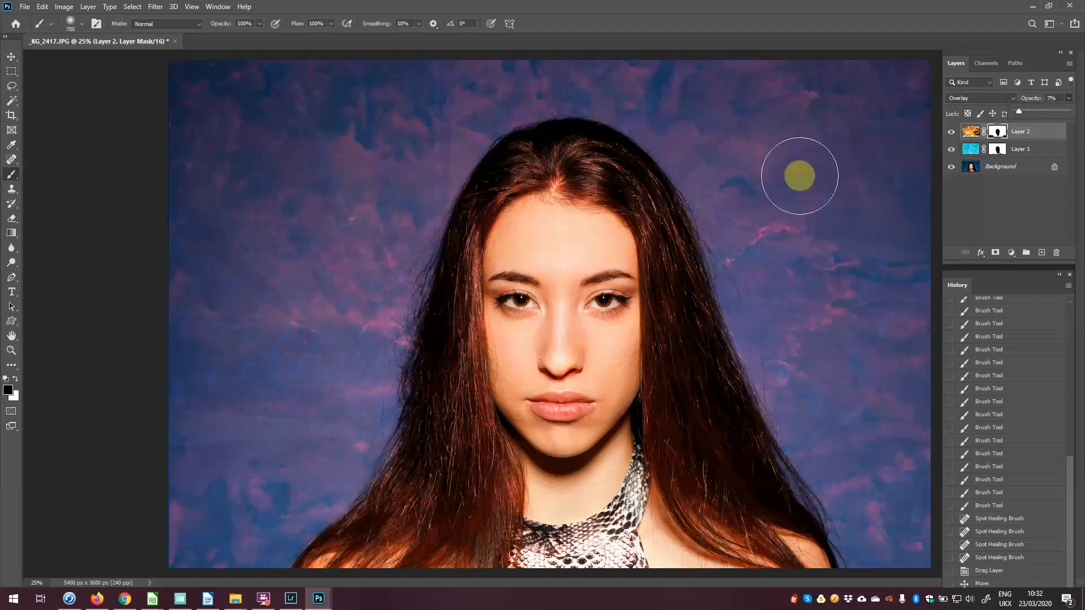
Step: Toggle the tent layer to compare and lower its opacity to 5%
click(951, 134)
click(951, 134)
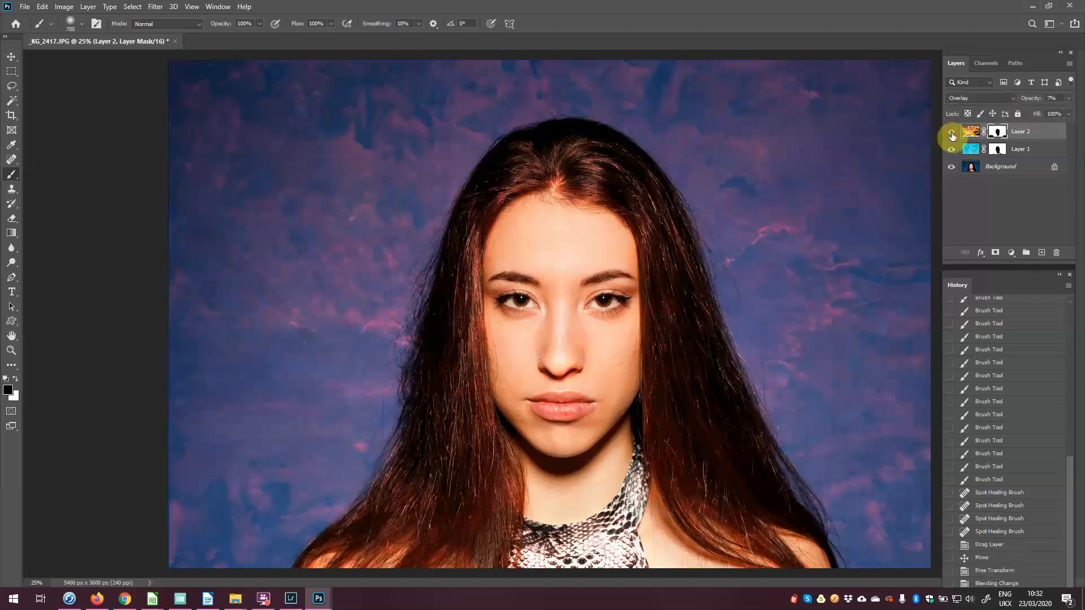
click(1067, 98)
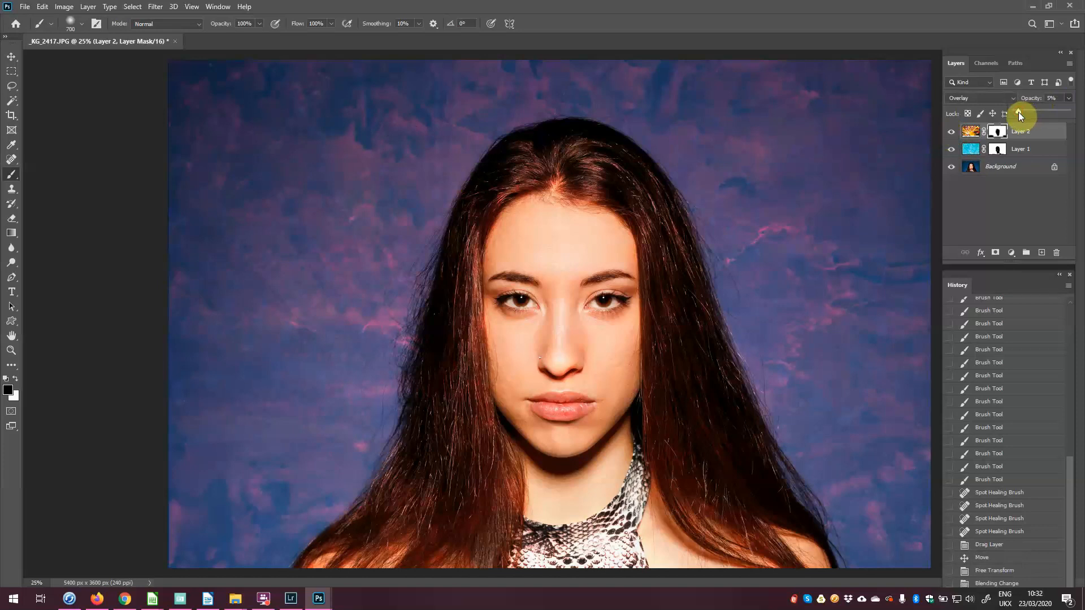
click(951, 133)
click(951, 134)
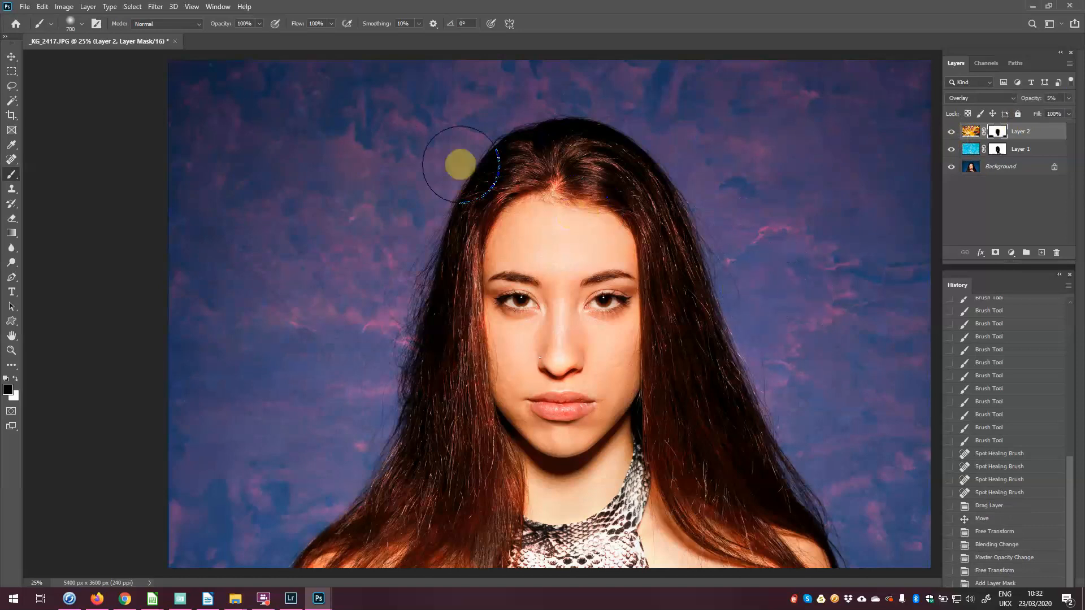
Step: Save the layered composite as _KG_2417-Edit-3.psd from the File menu
click(25, 6)
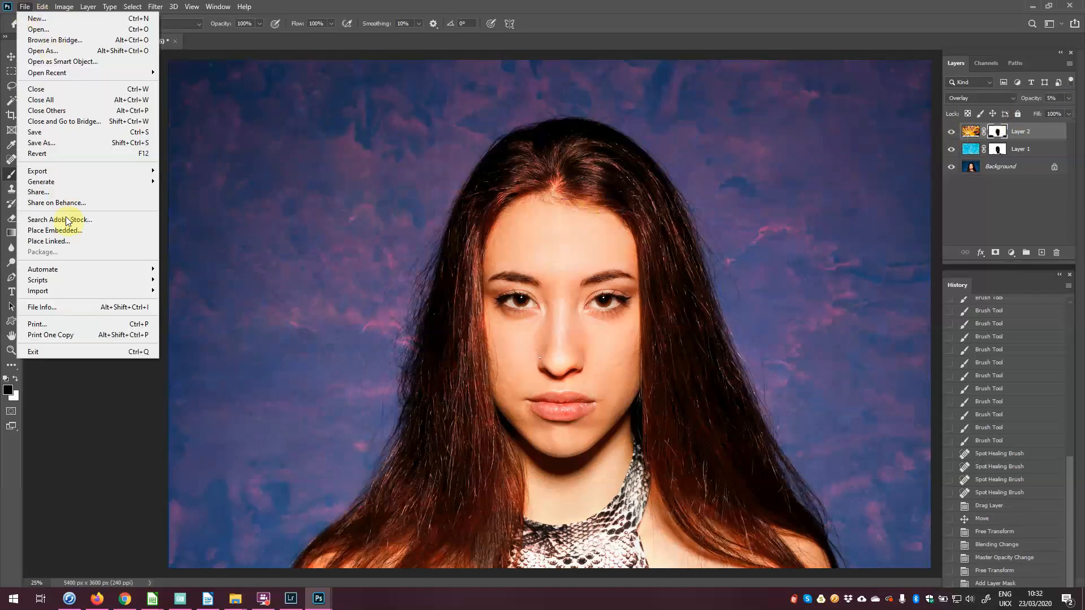
click(35, 132)
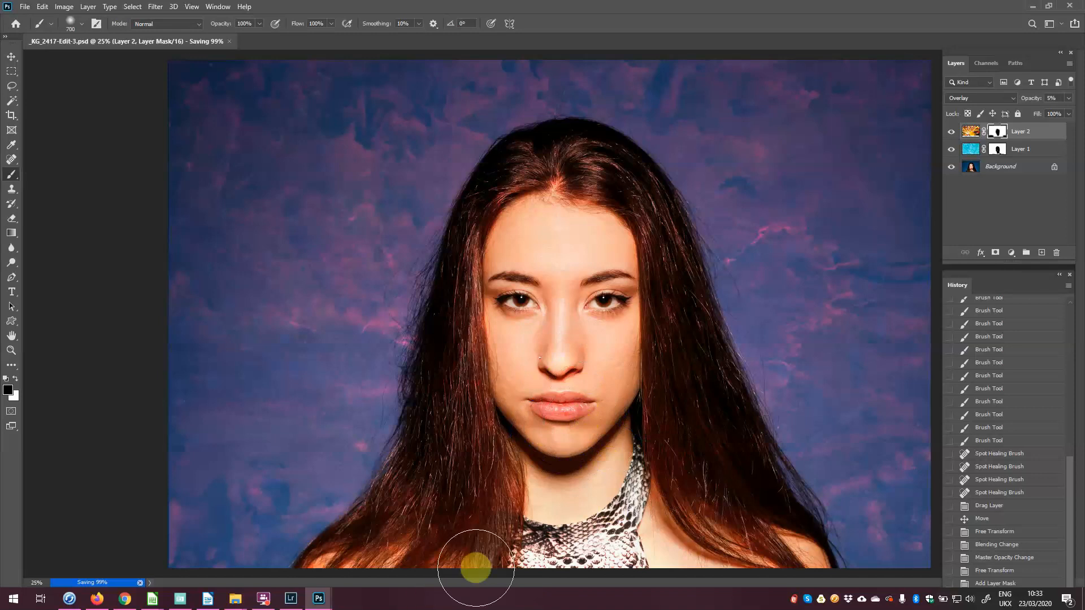
Step: In Lightroom, select the edited PSD with the original portrait and view both side by side
click(290, 600)
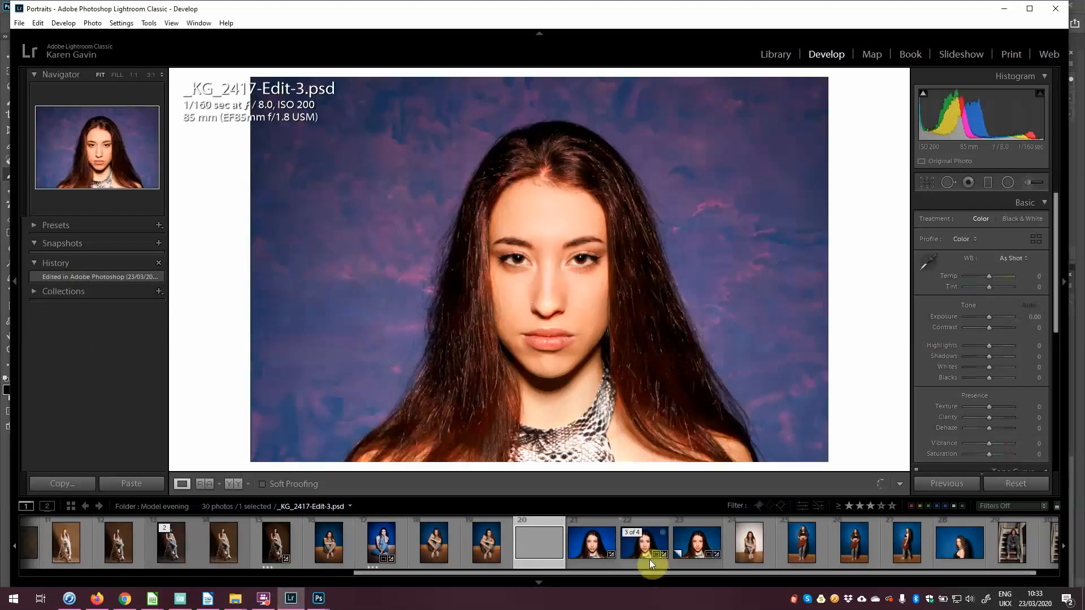
ctrl+click(688, 557)
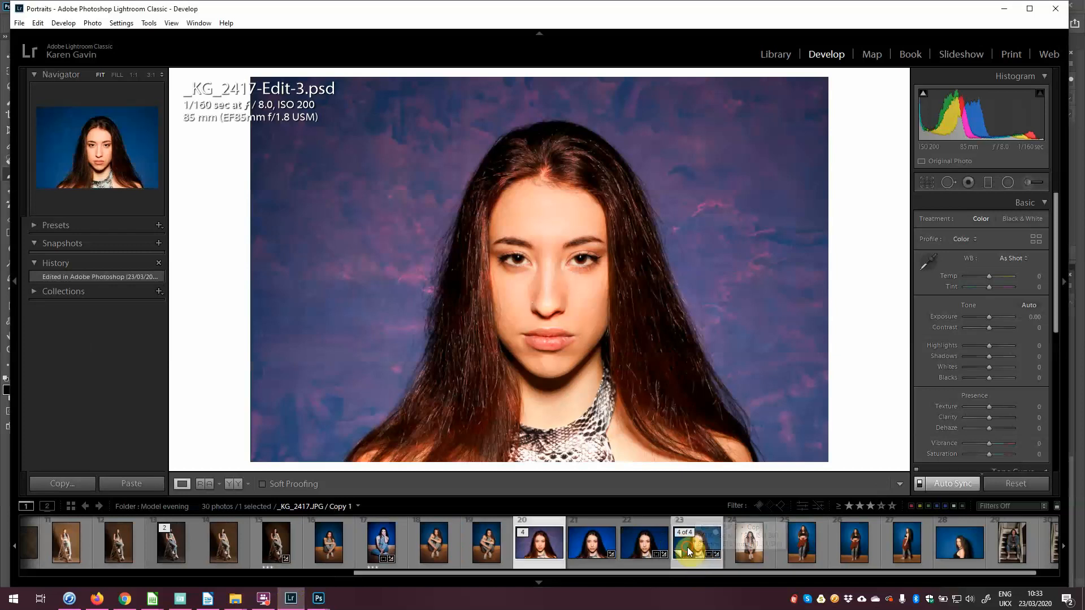
click(776, 54)
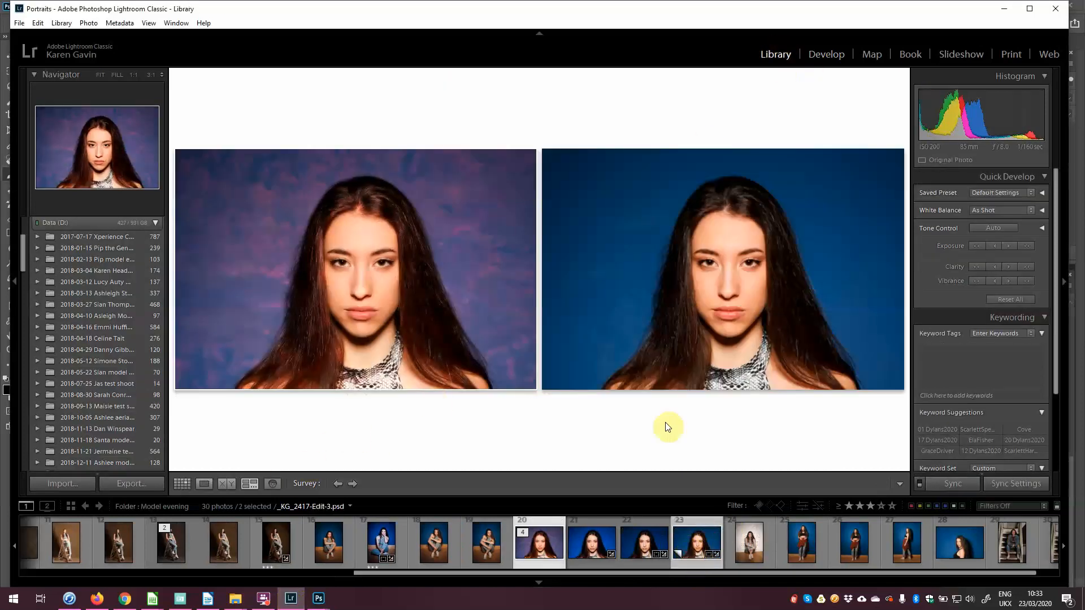